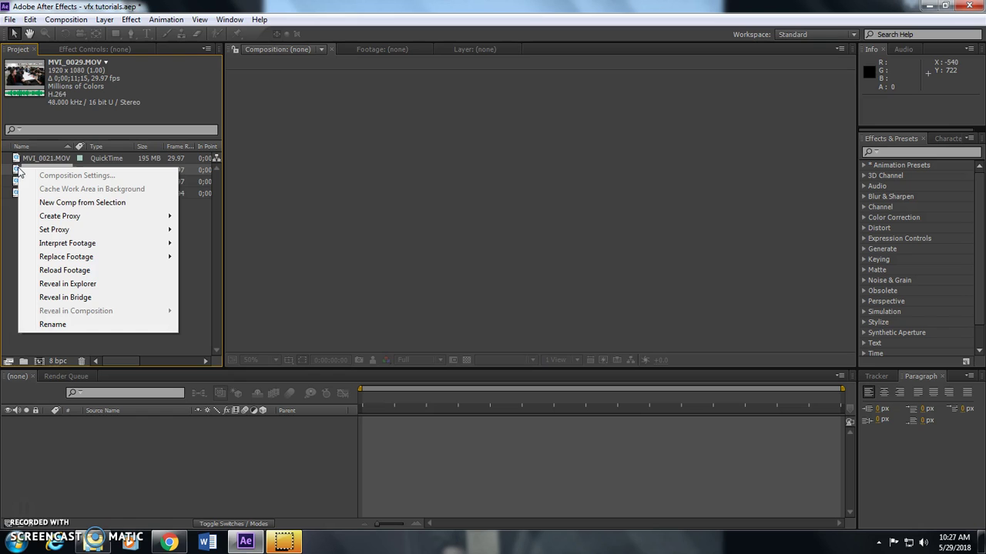
Create a composition from the MVI_0029.MOV clip and move the current time to 0;00;00;25
click(100, 204)
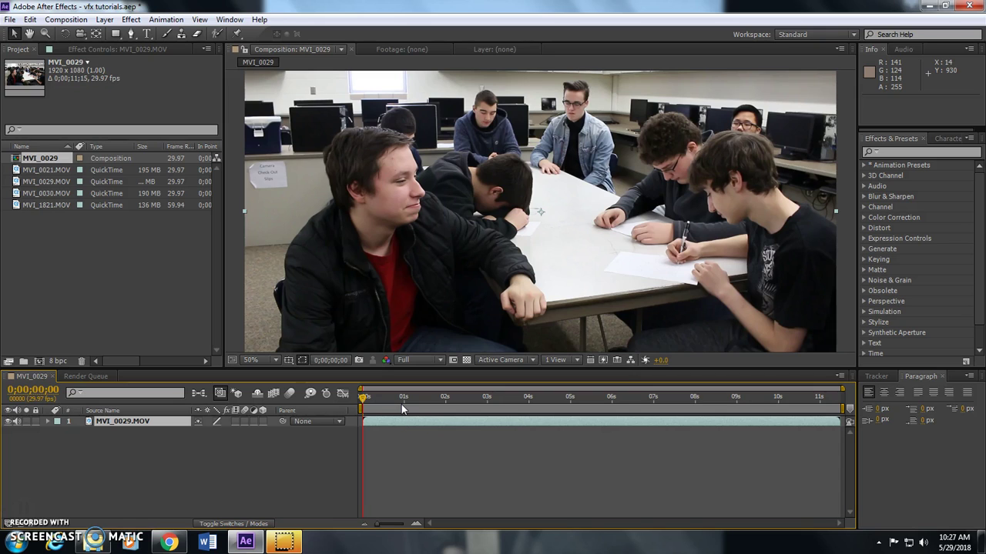
drag(377, 406, 398, 404)
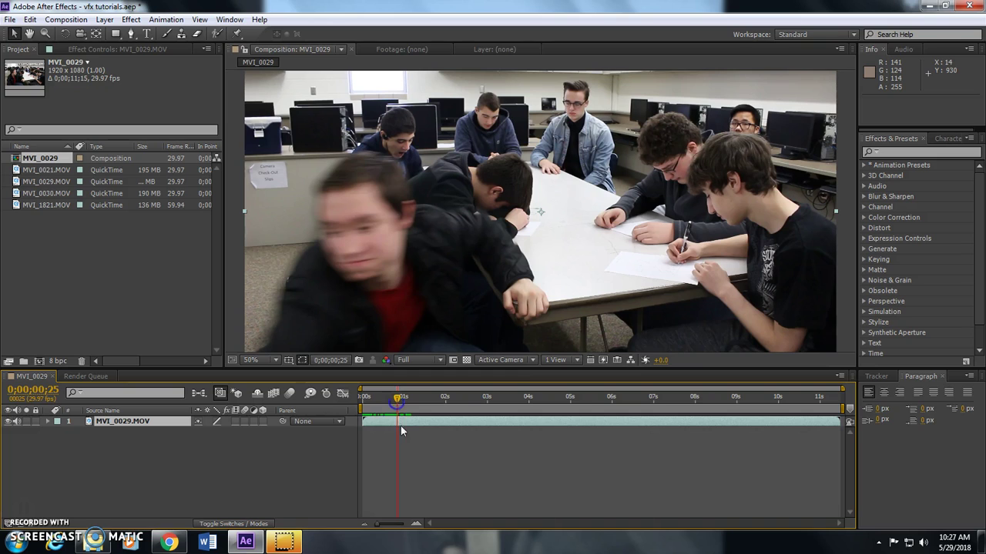
click(399, 423)
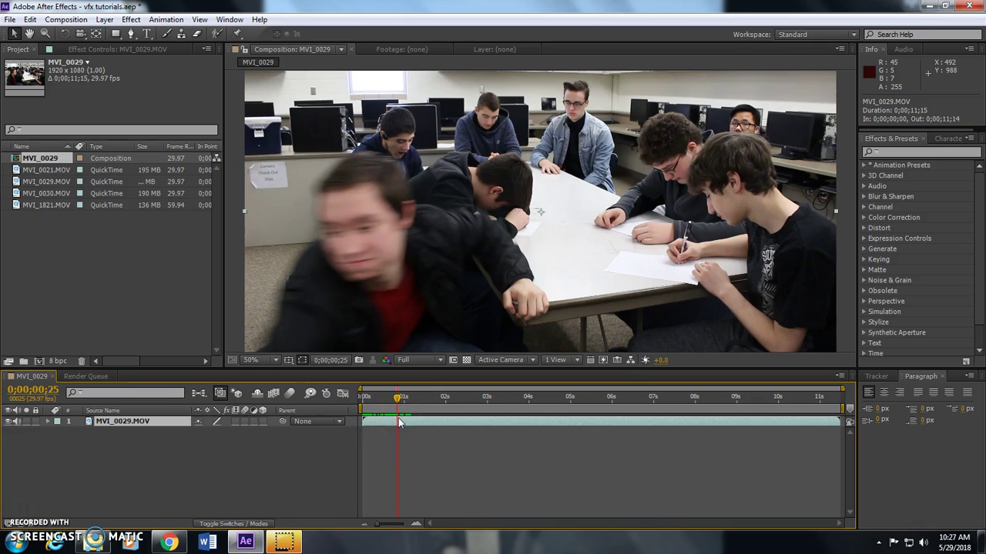
key(ctrl+shift+d)
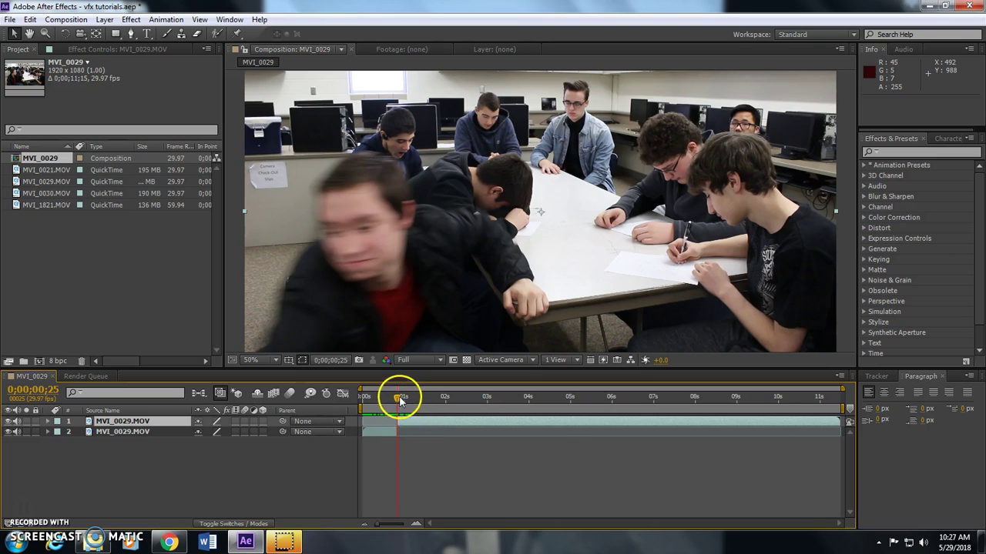
key(ctrl+z)
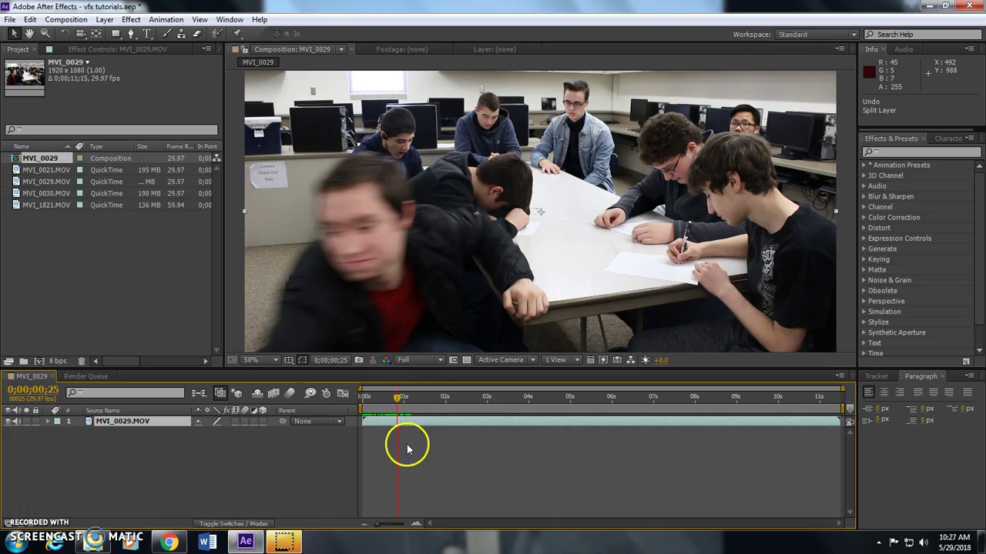
Split the MVI_0029.MOV layer at 0;00;00;26
mouse_move(398, 401)
mouse_down()
mouse_move(387, 398)
mouse_move(399, 401)
mouse_up()
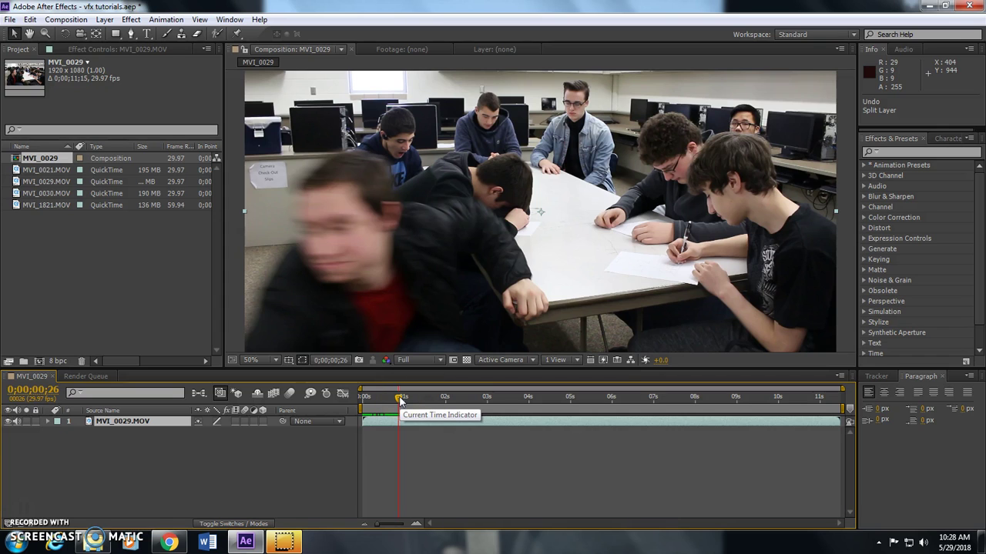
key(ctrl+shift+d)
Trim the later part's start to 0;00;05;18, slide it back to meet the first part at 0;00;00;26, and preview the cut
drag(400, 400, 595, 395)
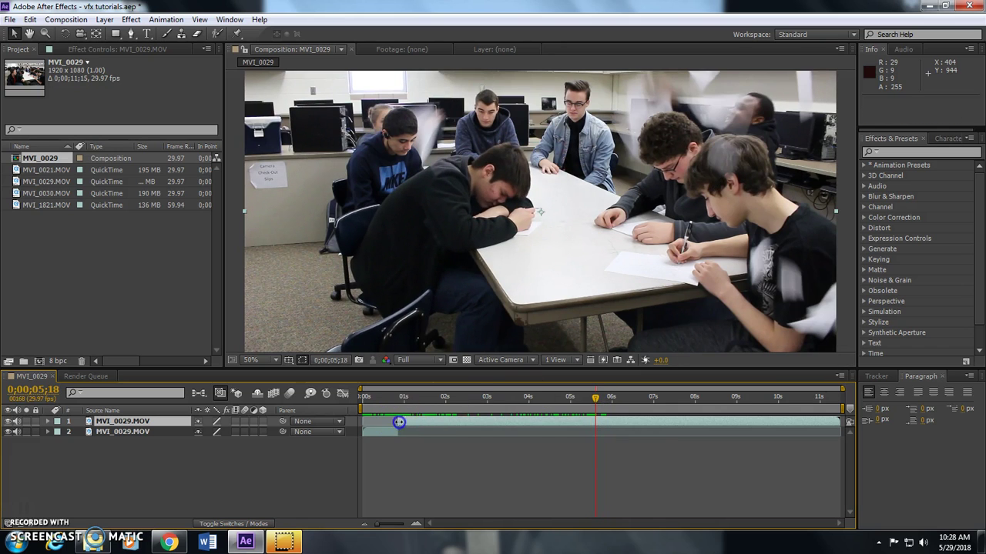
drag(398, 422, 573, 422)
drag(462, 427, 401, 424)
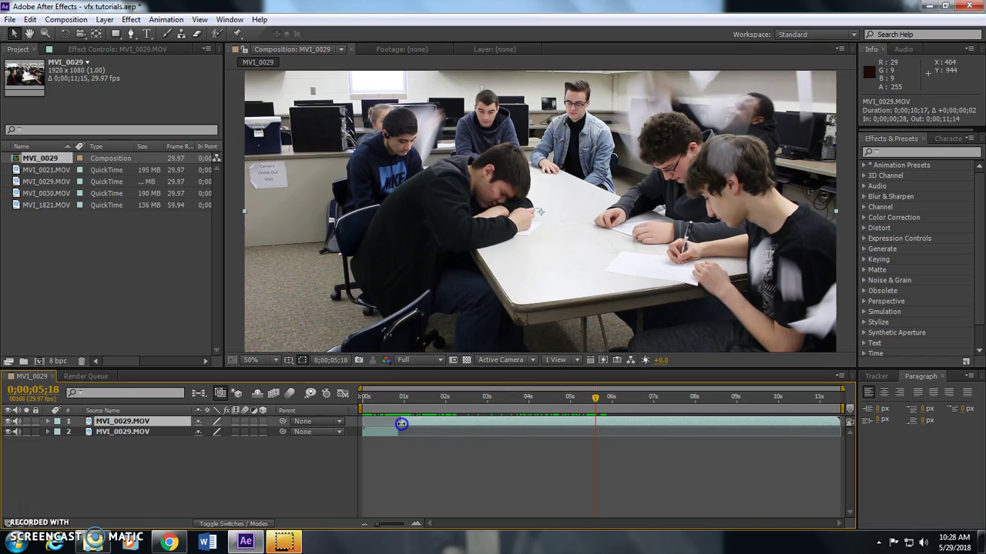
drag(596, 421, 393, 412)
key(space)
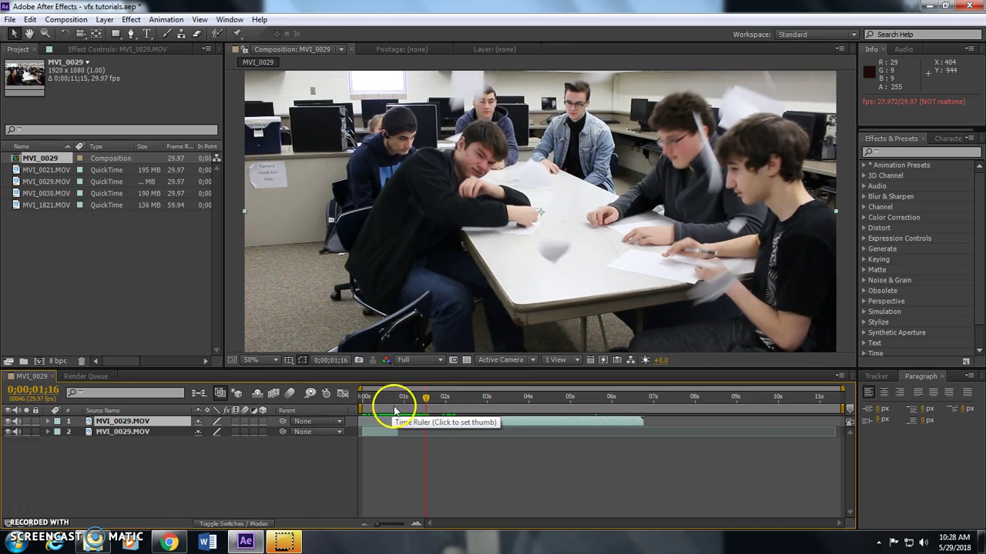
click(398, 398)
Rename the layer holding the first part of the split clip to "beginning move"
drag(377, 523, 390, 523)
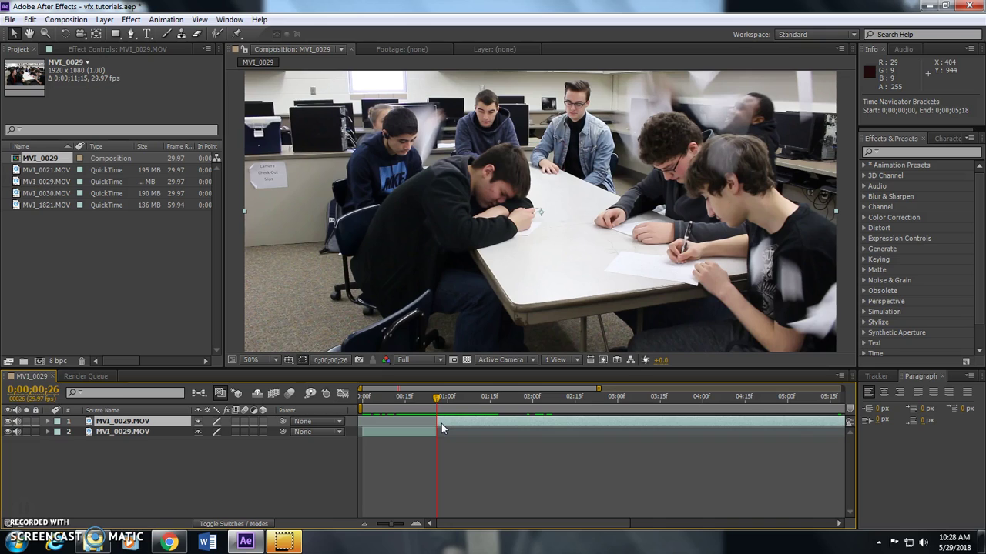
click(435, 424)
click(427, 432)
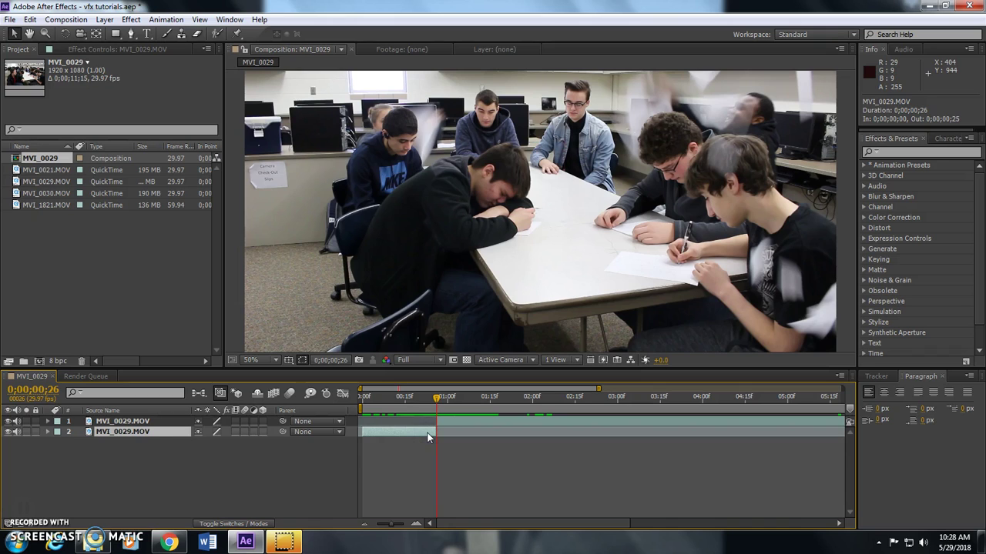
click(126, 439)
right_click(121, 438)
click(154, 518)
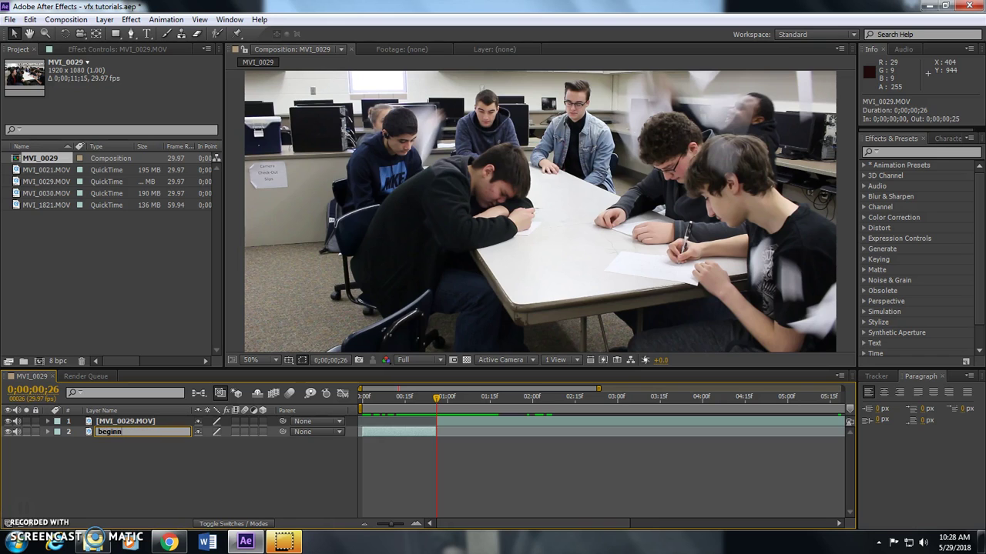
text(beginning move)
key(Return)
click(192, 439)
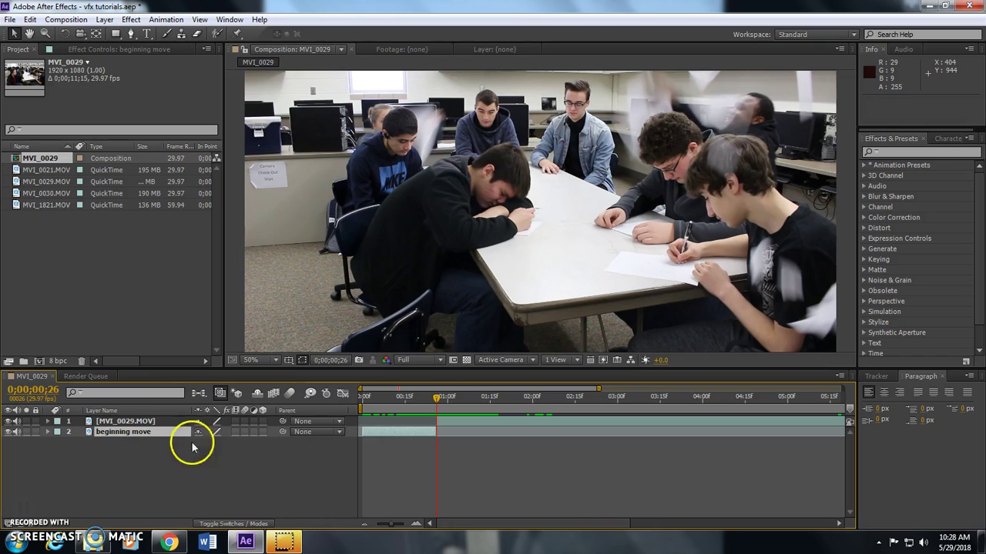
Duplicate the "beginning move" layer
right_click(129, 437)
click(114, 501)
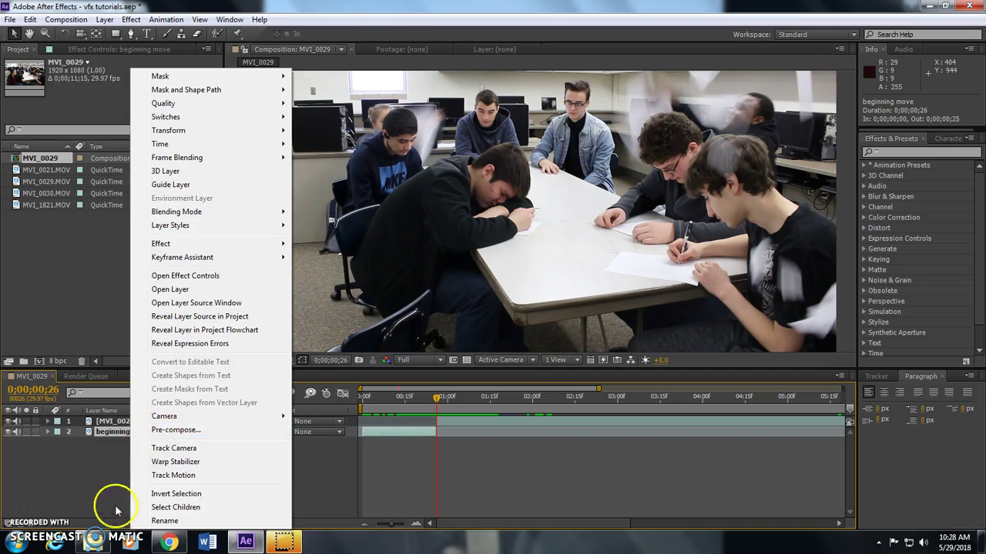
click(114, 430)
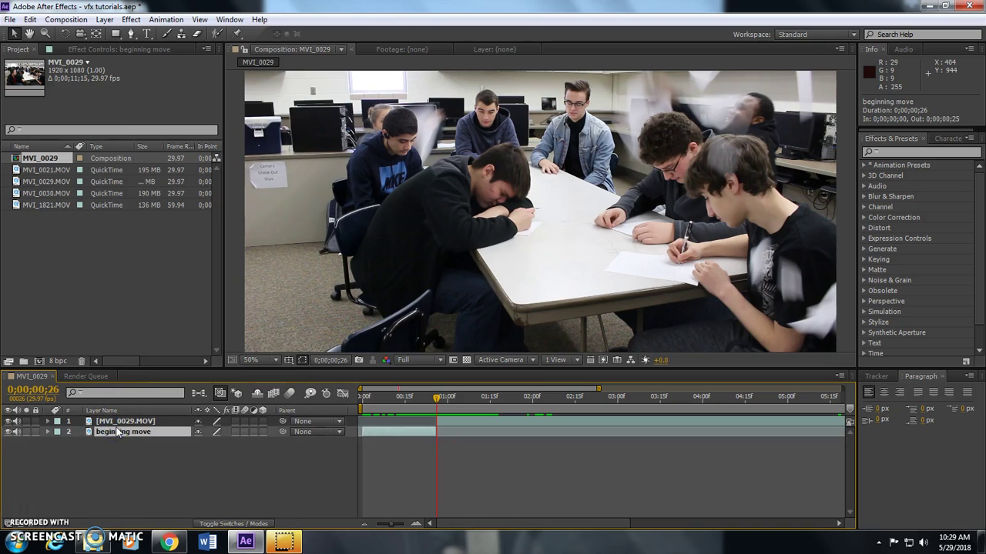
click(30, 19)
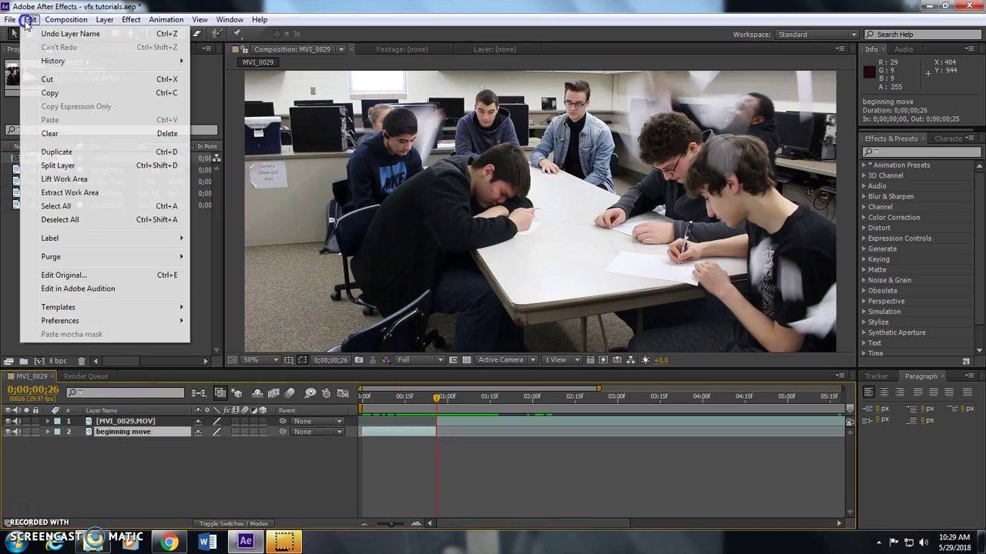
click(98, 157)
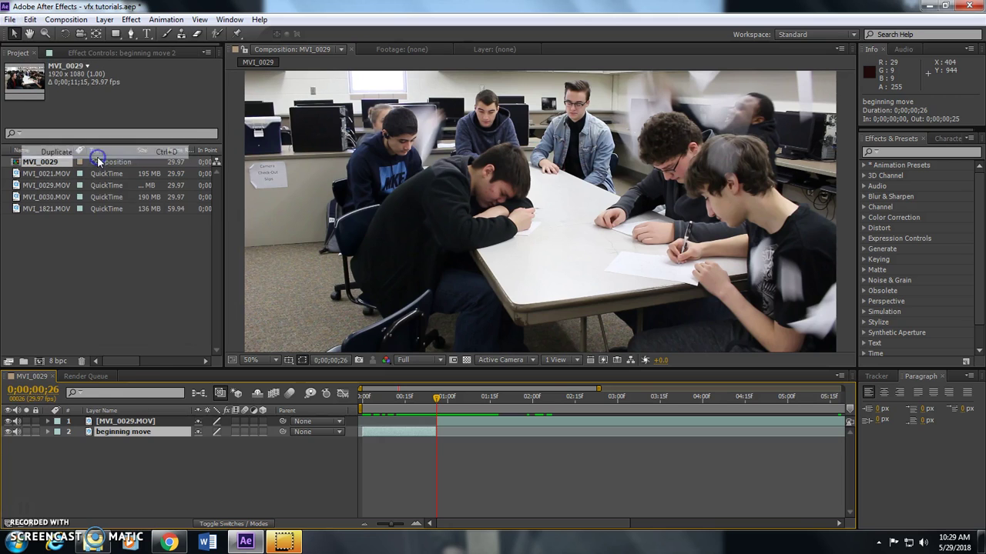
Extend the end of the duplicated layer through 0;00;00;26 and trim the MVI_0029.MOV layer to start at 0;00;00;27
click(123, 433)
right_click(131, 439)
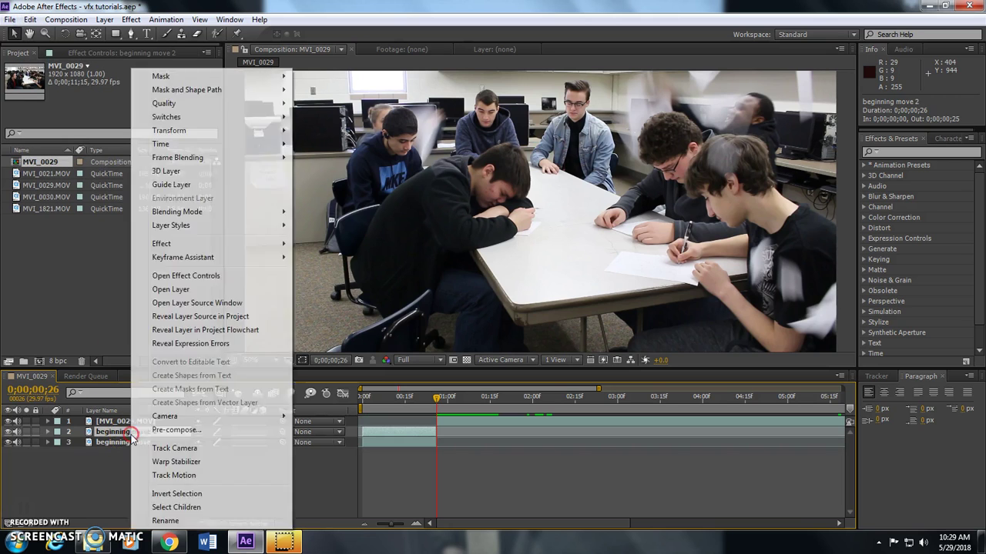
click(439, 505)
click(436, 431)
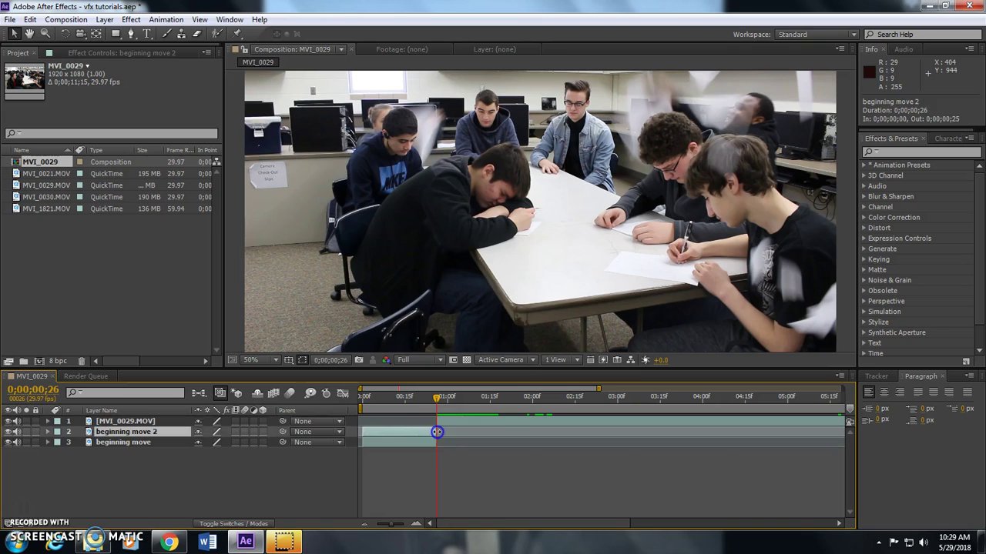
drag(389, 524, 401, 525)
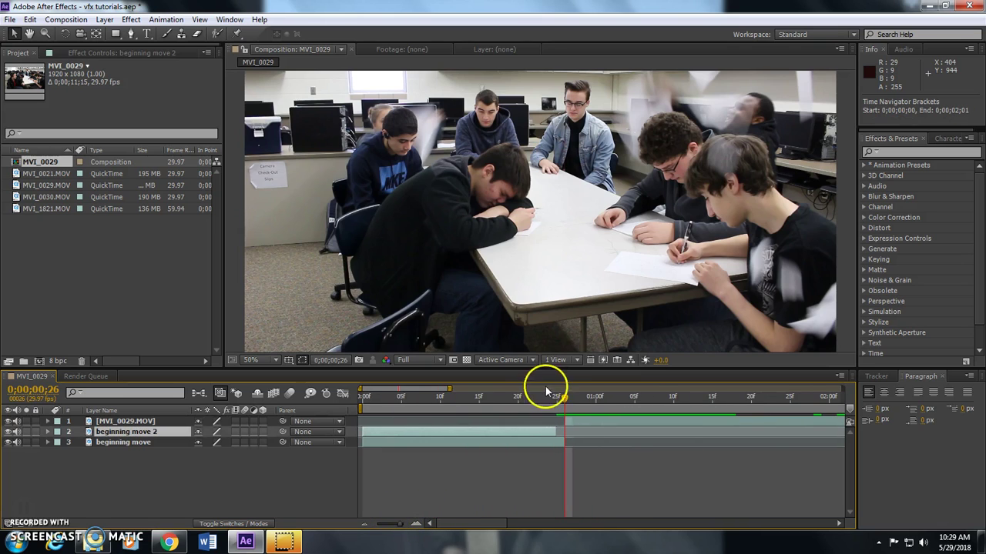
click(564, 431)
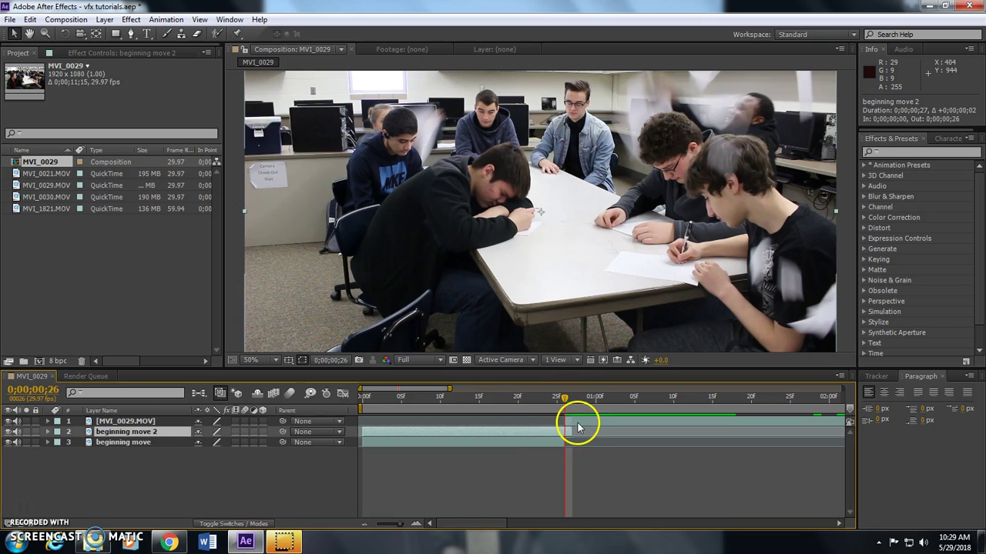
drag(578, 421, 585, 425)
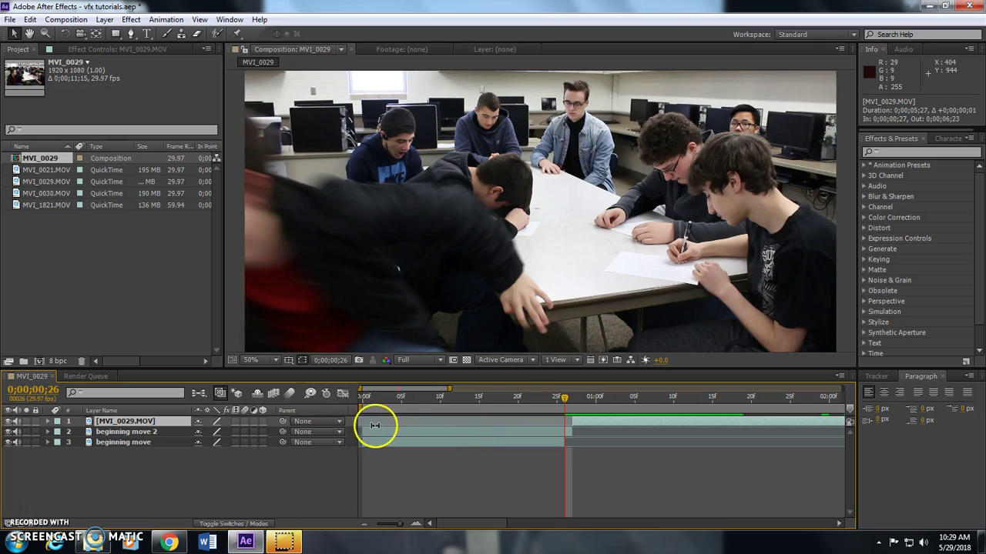
Trim "beginning move 2" to the single frame at 0;00;00;25 and extend the MVI_0029.MOV layer's start back to 0;00;00;26
drag(359, 432, 537, 441)
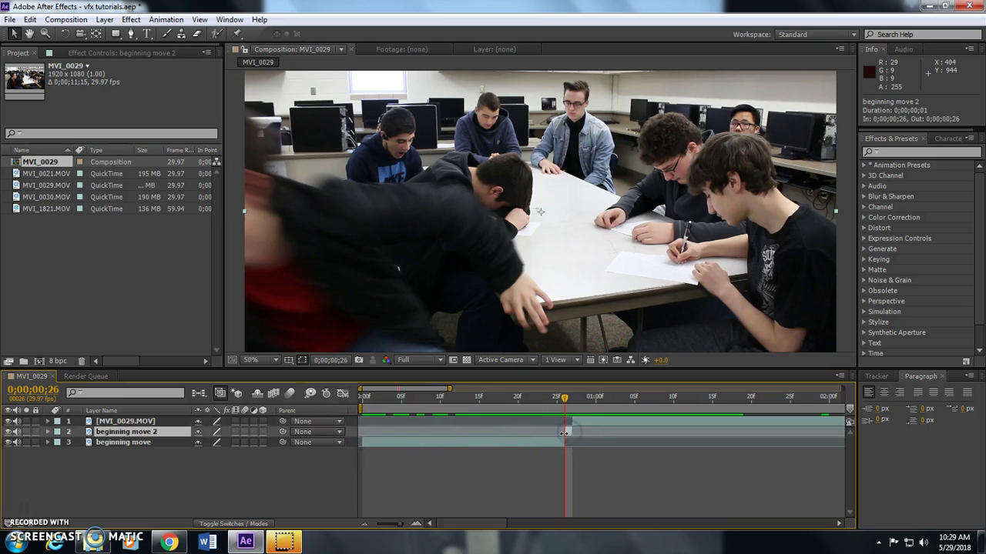
drag(398, 527, 408, 526)
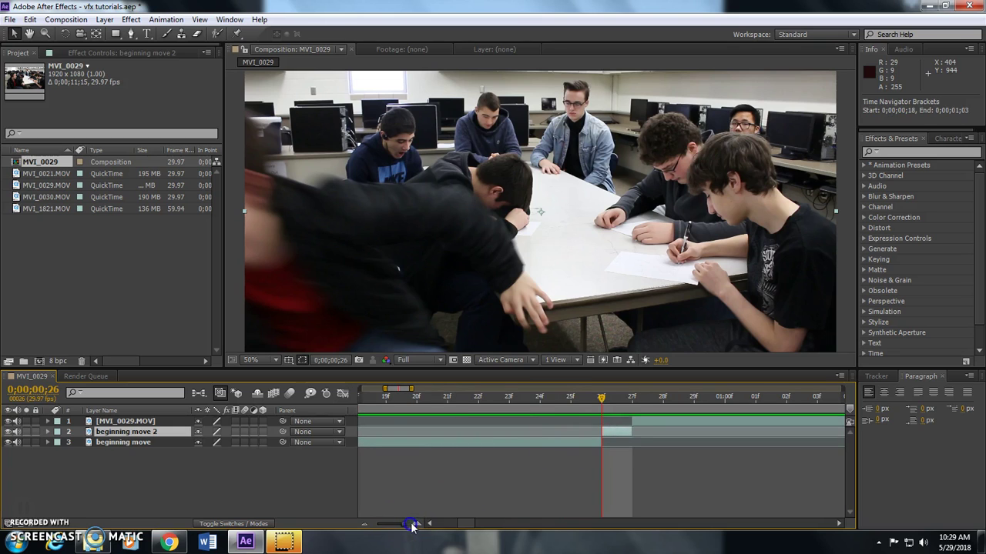
click(618, 433)
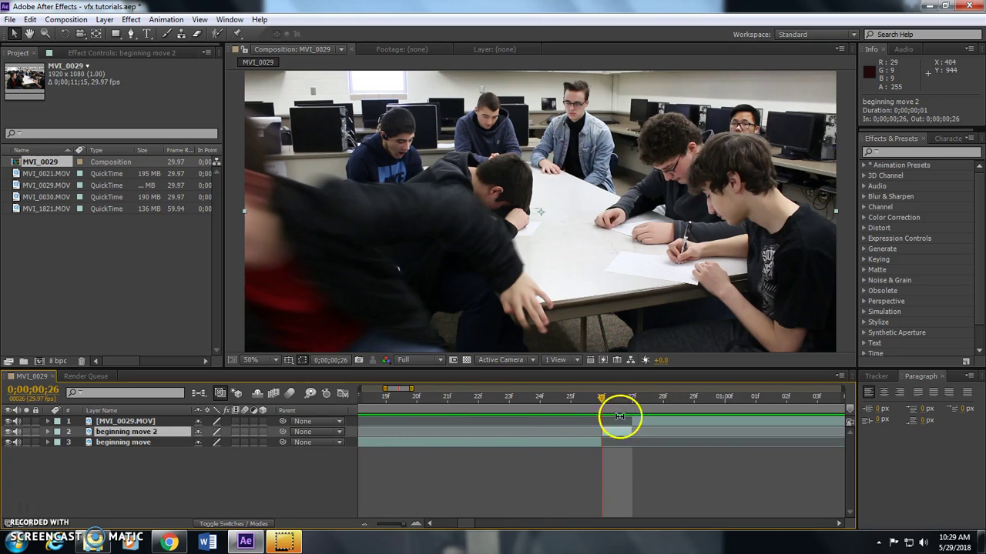
drag(601, 433, 567, 435)
drag(632, 436, 602, 432)
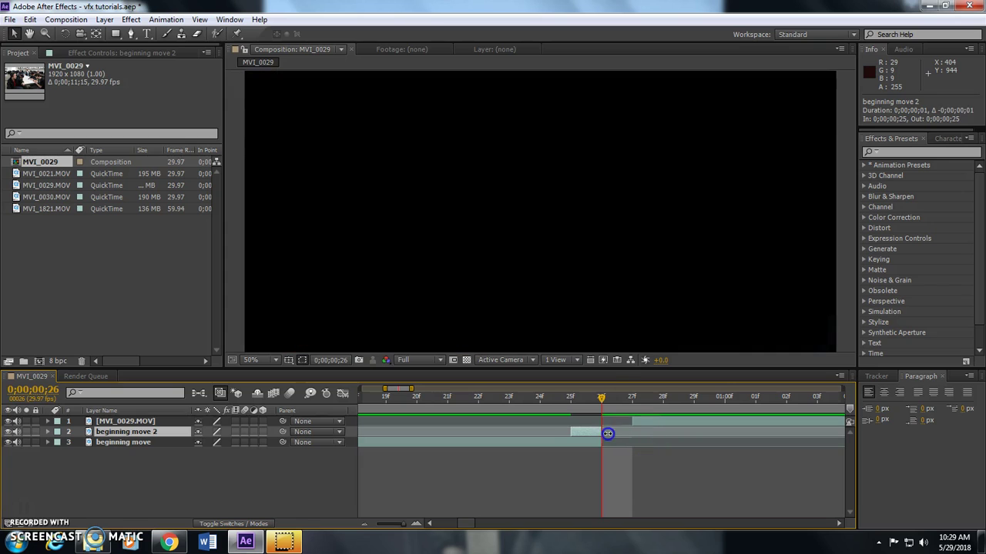
drag(601, 396, 570, 396)
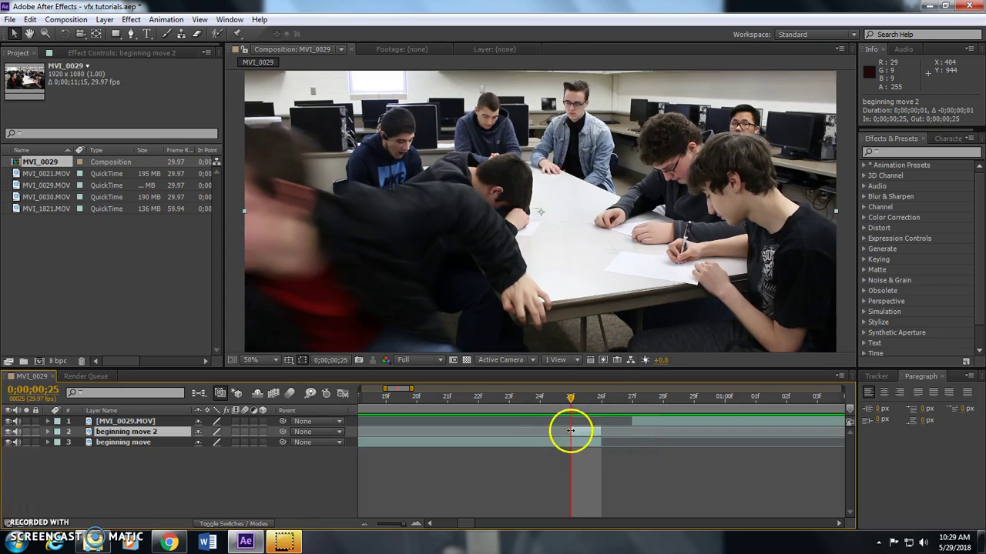
mouse_move(571, 432)
mouse_down()
mouse_move(544, 432)
mouse_move(569, 431)
mouse_up()
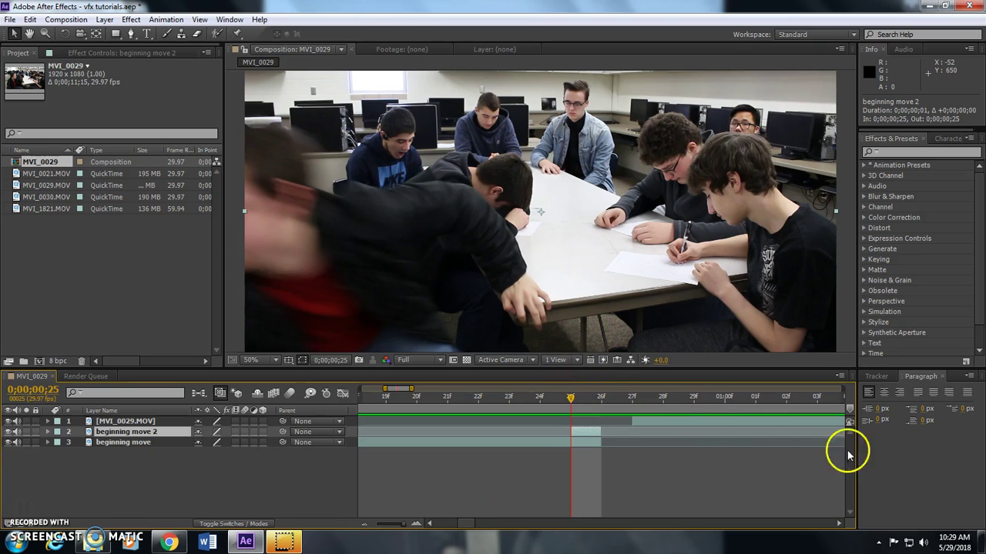
drag(631, 422, 601, 423)
Apply Freeze Frame to "beginning move 2" at 0;00;00;25 and extend the layer to two frames, through 0;00;00;26
click(580, 435)
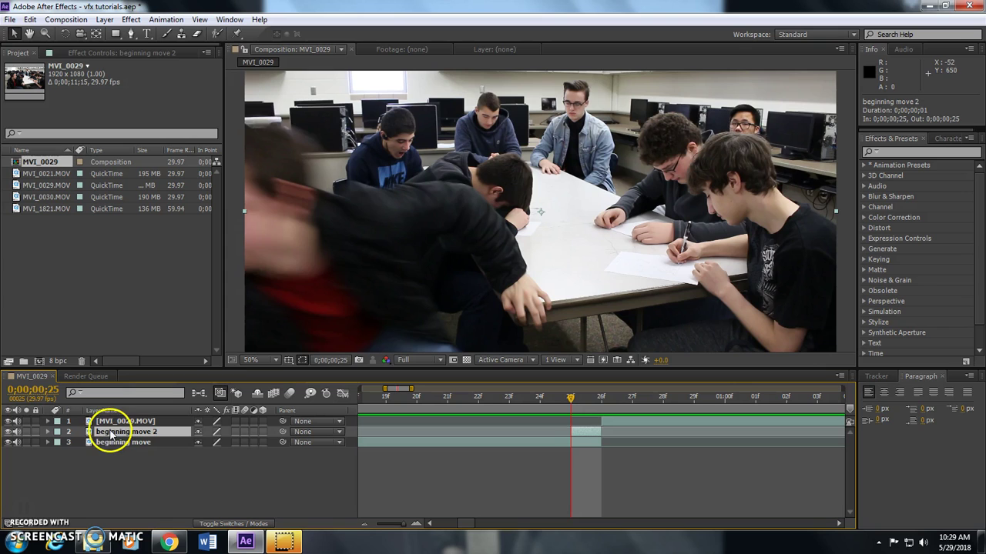
click(65, 19)
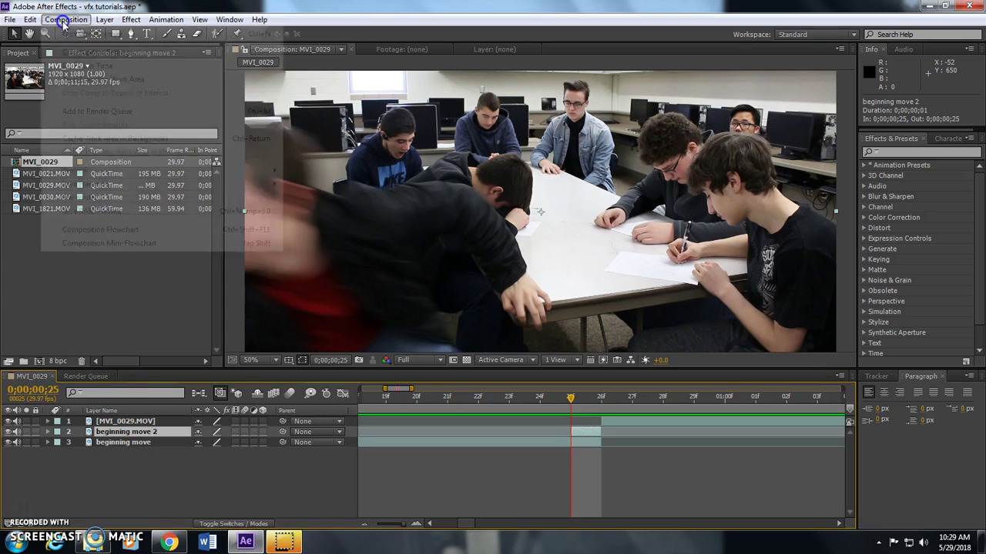
mouse_move(106, 20)
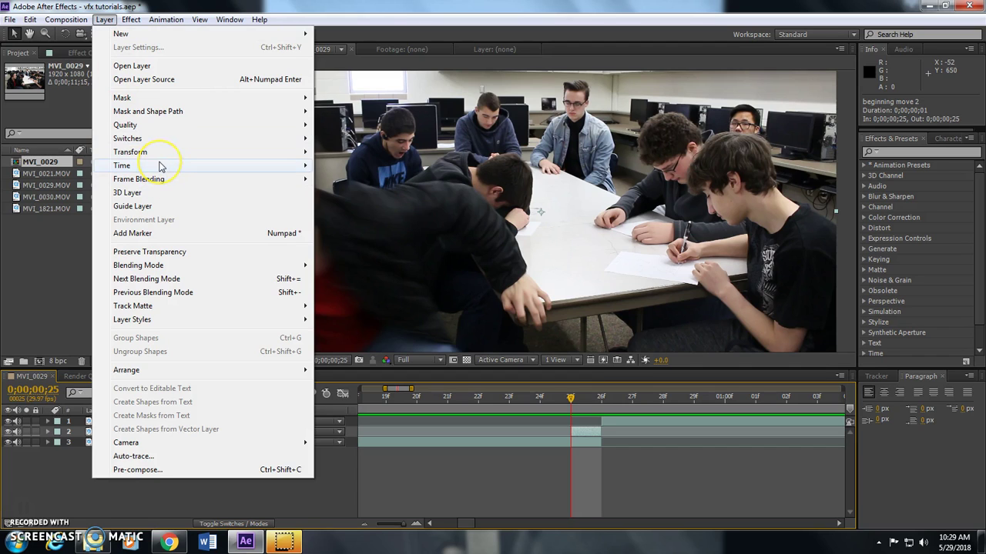
mouse_move(160, 167)
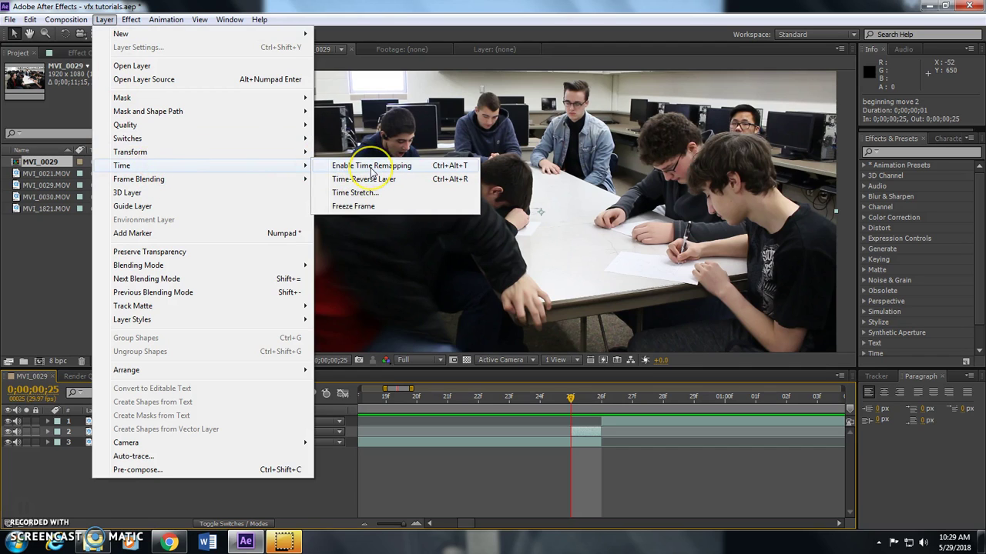
click(368, 209)
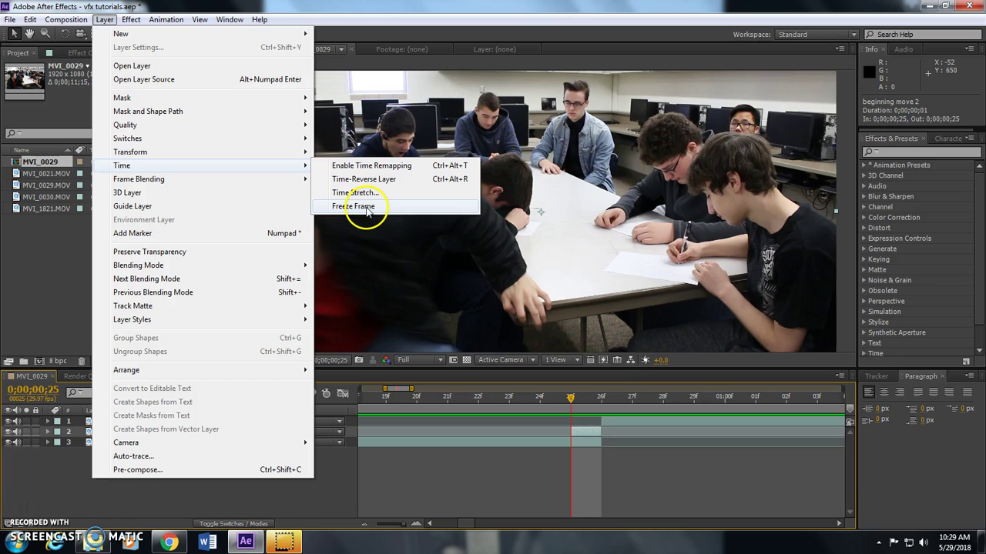
click(357, 207)
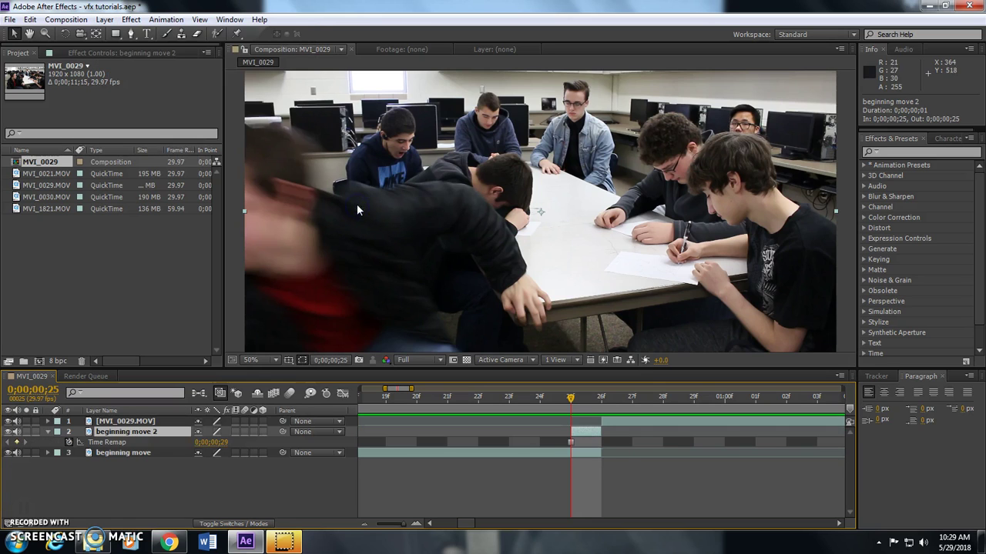
drag(592, 436, 636, 438)
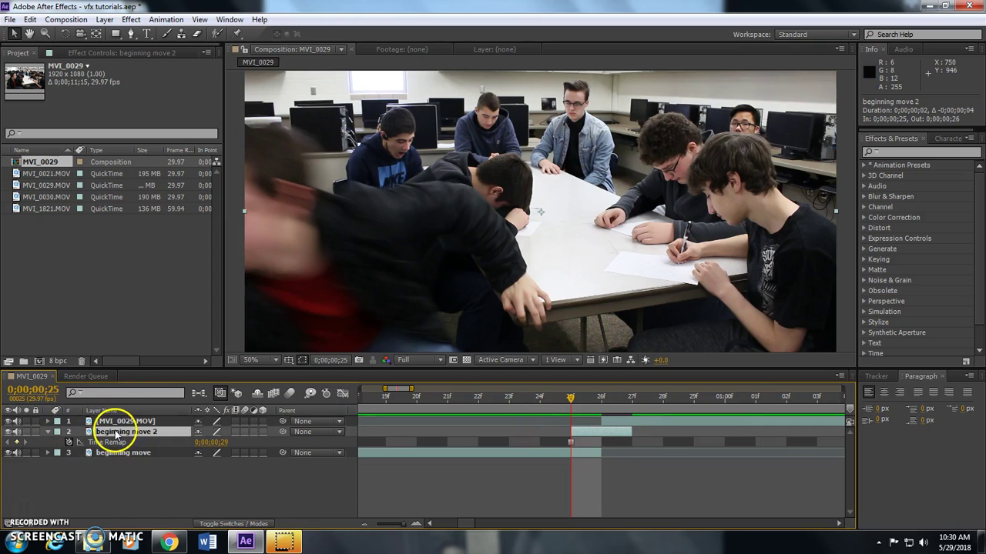
Draw a closed Pen tool mask on "beginning move 2" around the blurred person in the foreground, including his outstretched arm and hand
key(comma)
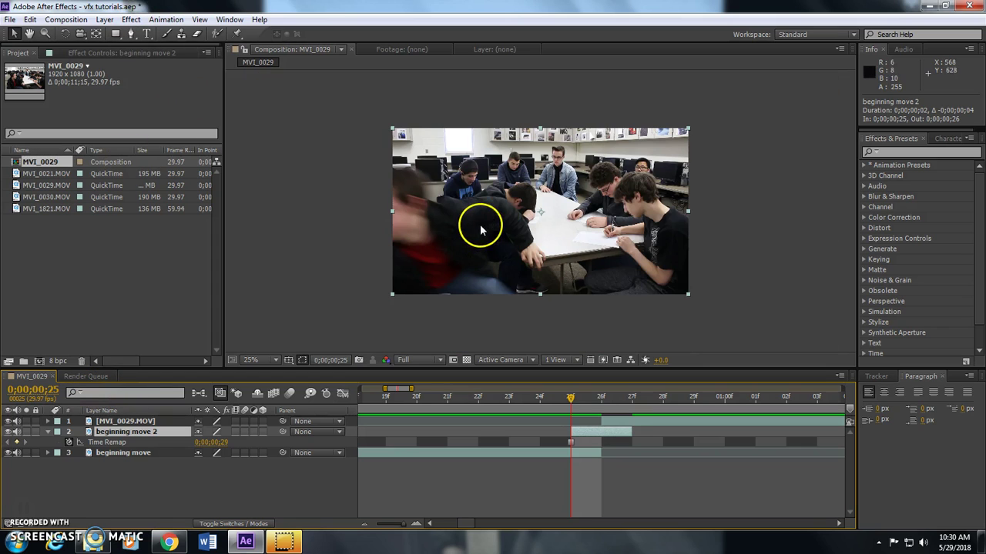
click(131, 33)
click(132, 35)
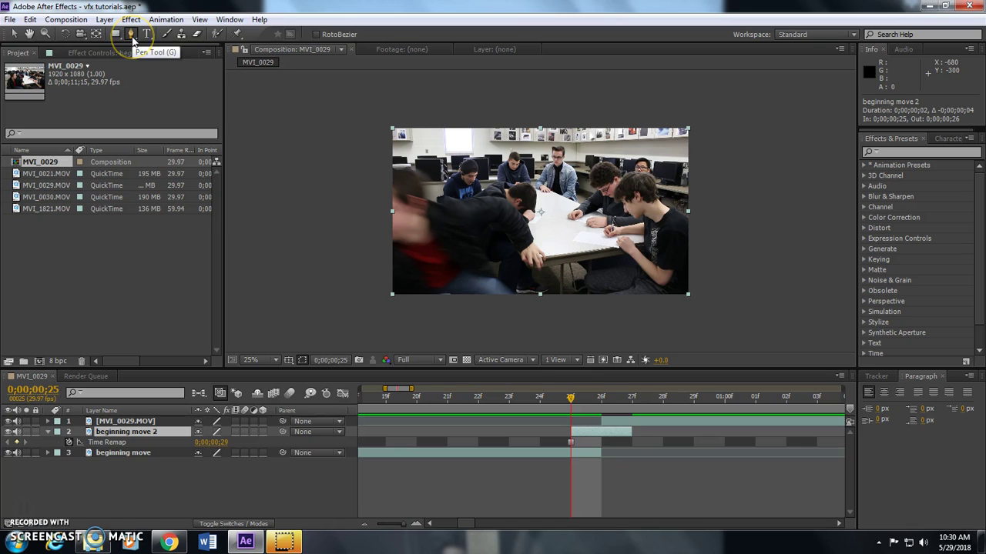
click(386, 167)
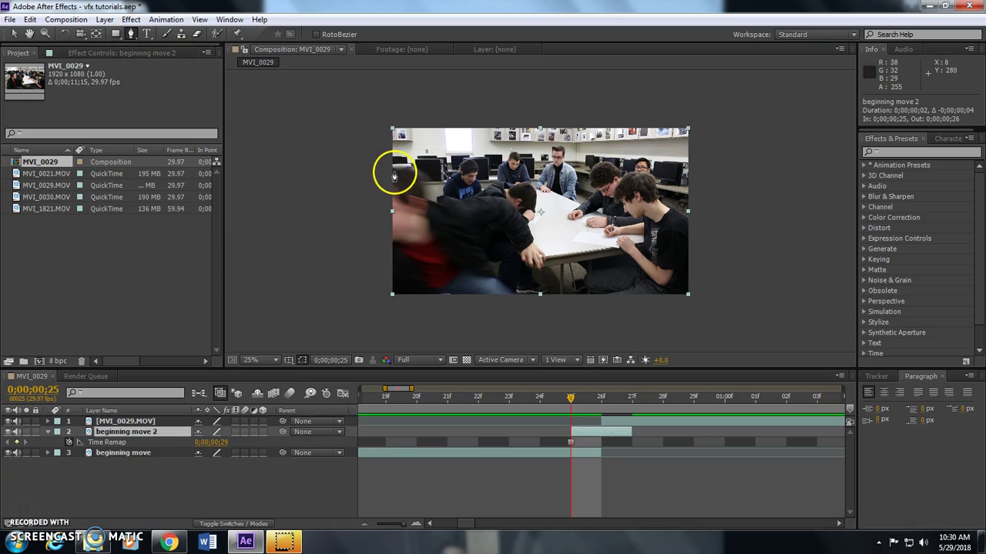
click(405, 167)
click(445, 197)
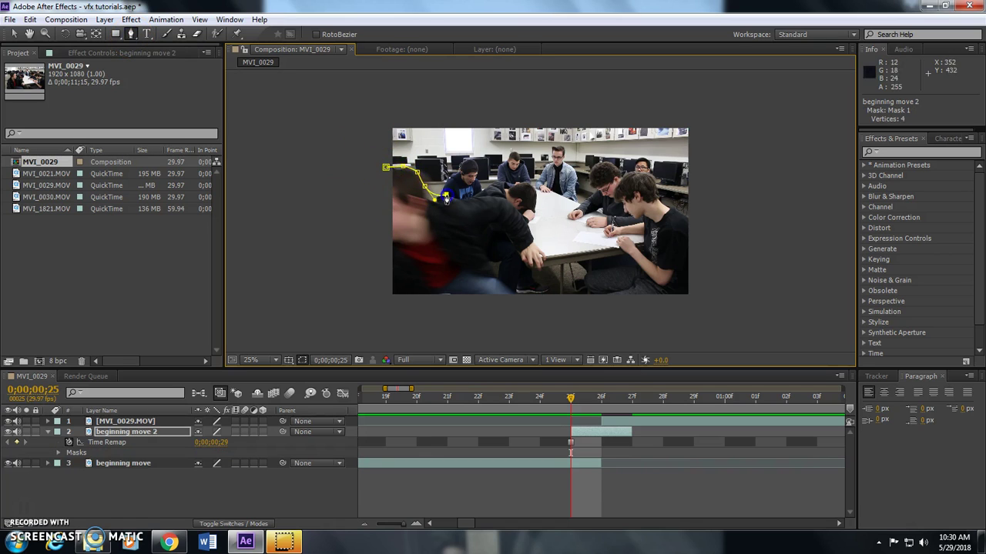
click(469, 193)
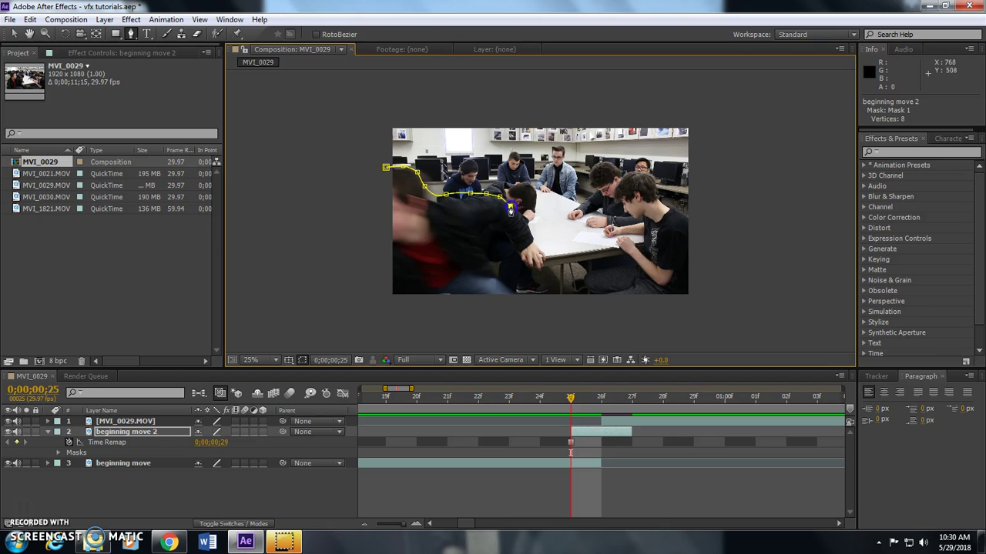
click(544, 259)
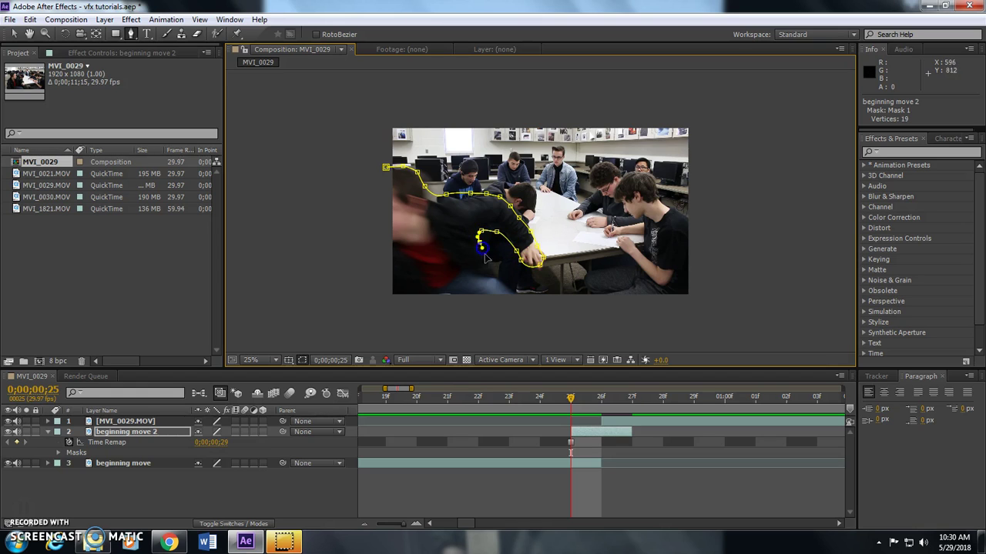
click(457, 308)
click(411, 308)
click(376, 292)
click(373, 236)
click(373, 225)
click(373, 199)
click(385, 168)
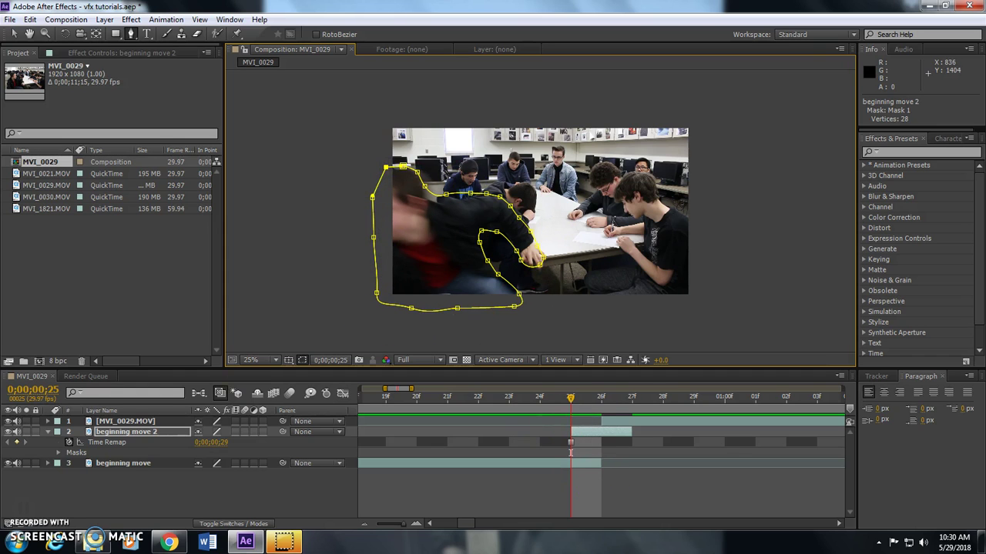
Rename the masked "beginning move 2" layer as "speed" and move it above the MVI_0029.MOV layer
right_click(123, 431)
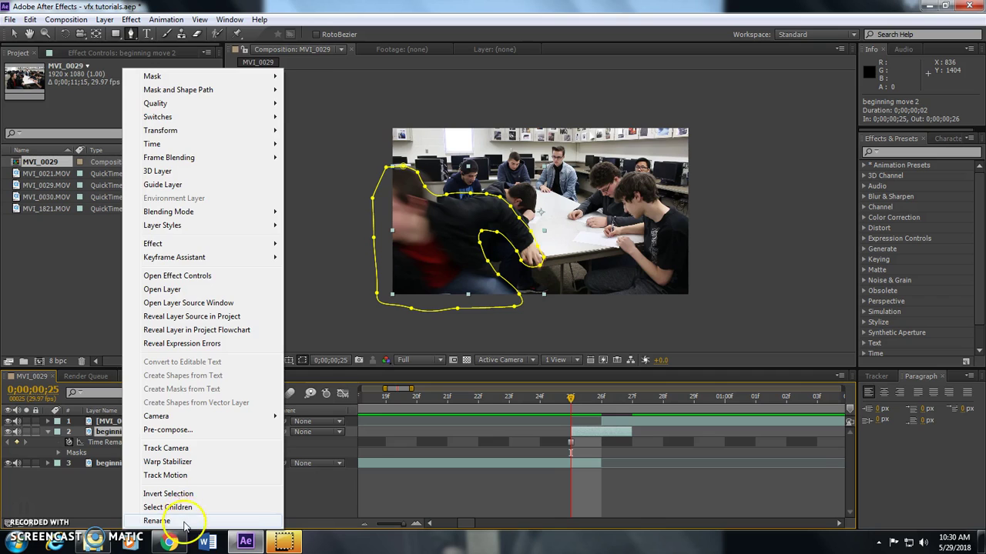
click(158, 521)
text(spee)
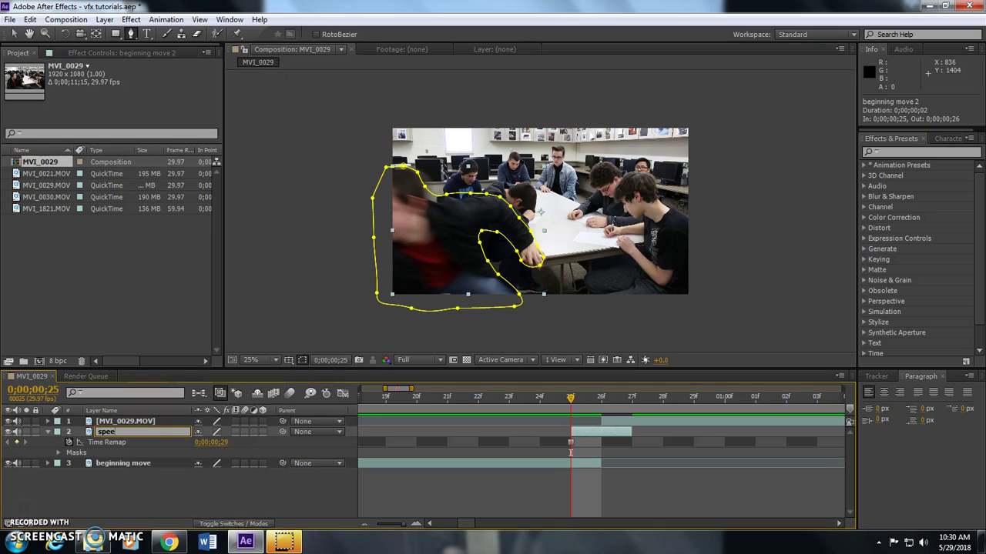
text(d)
key(Return)
drag(104, 432, 102, 418)
drag(570, 397, 608, 409)
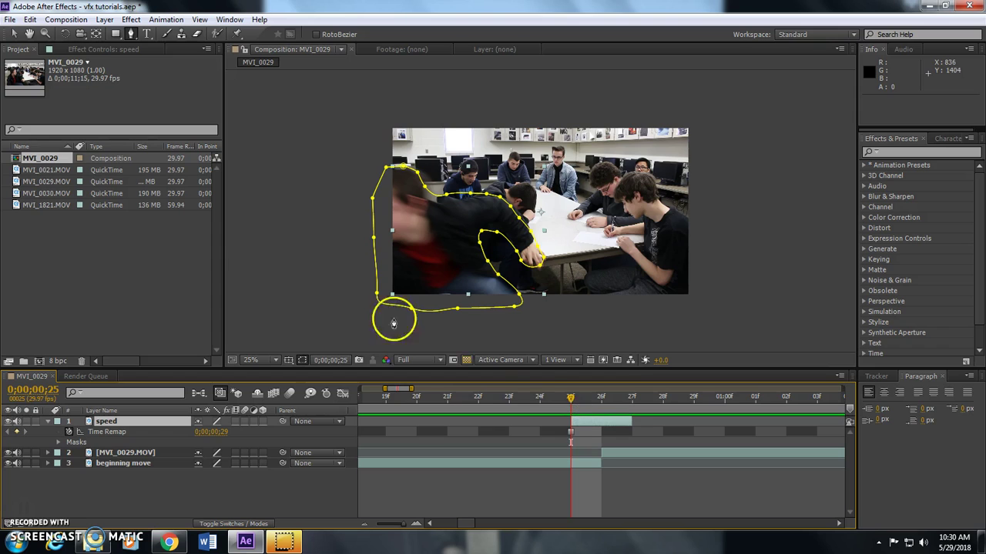
Find the Directional Blur effect and apply it to the "speed" layer
click(897, 151)
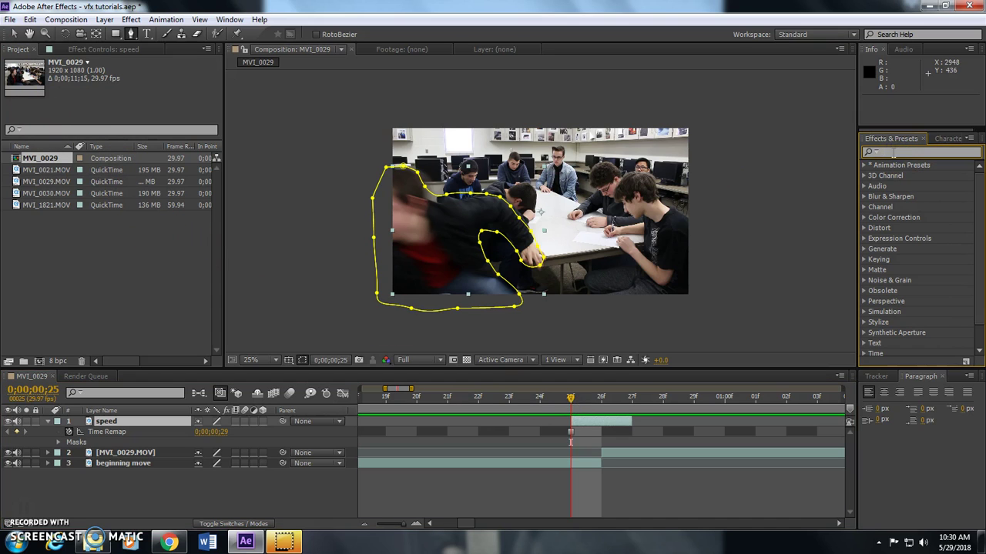
click(894, 153)
text(direc)
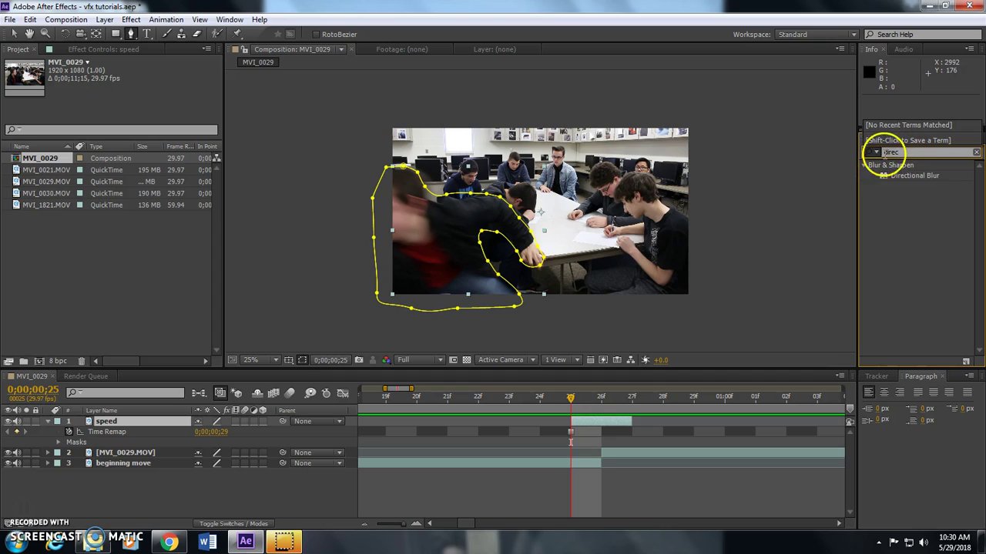
click(883, 177)
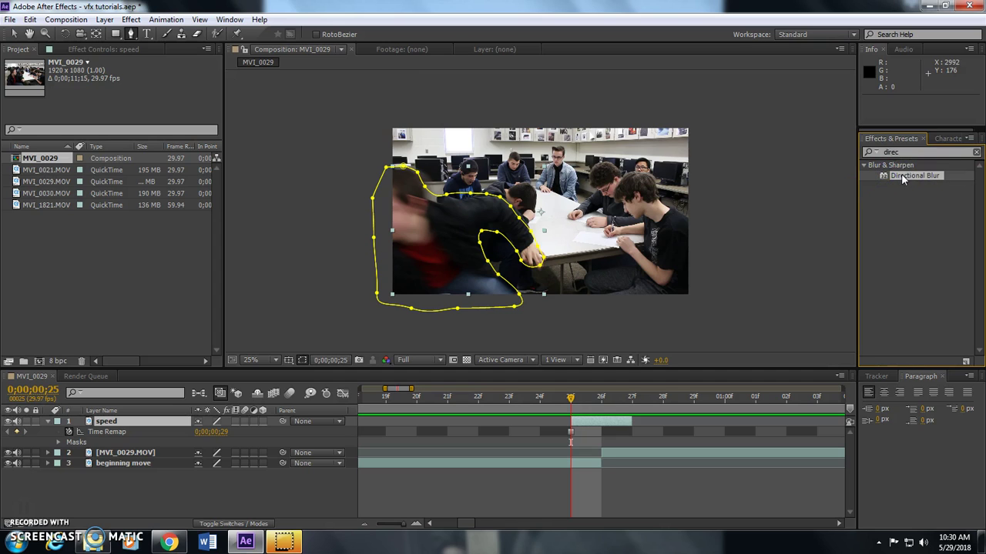
drag(900, 173, 429, 240)
Set the Directional Blur's direction to 105° and blur length to 150 on the "speed" layer, and preview the cut
click(132, 98)
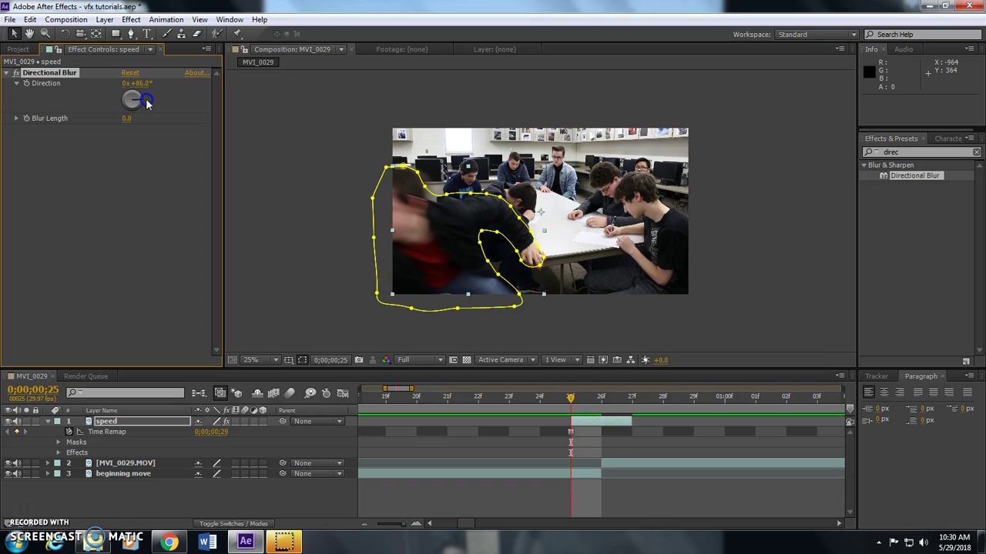
drag(151, 107, 128, 121)
click(598, 399)
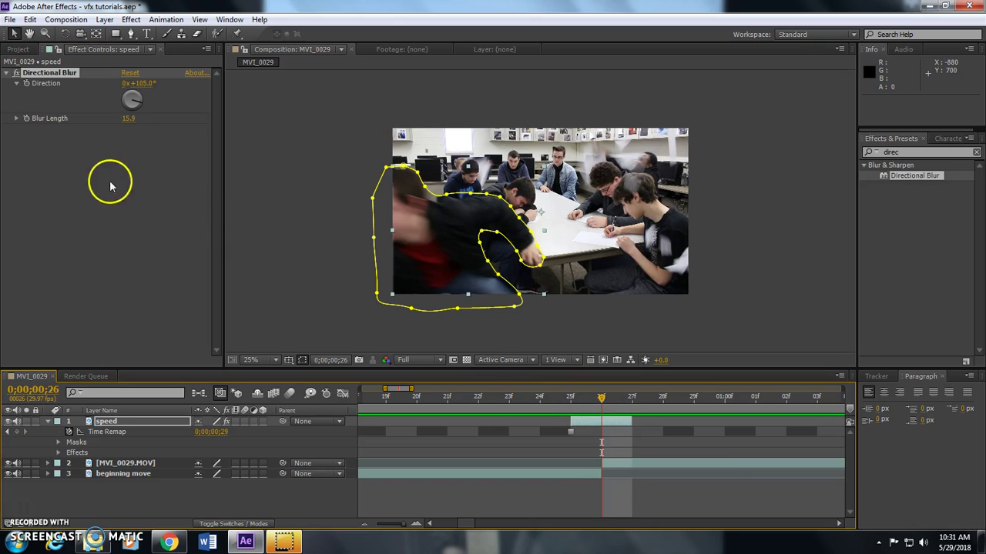
drag(128, 118, 358, 120)
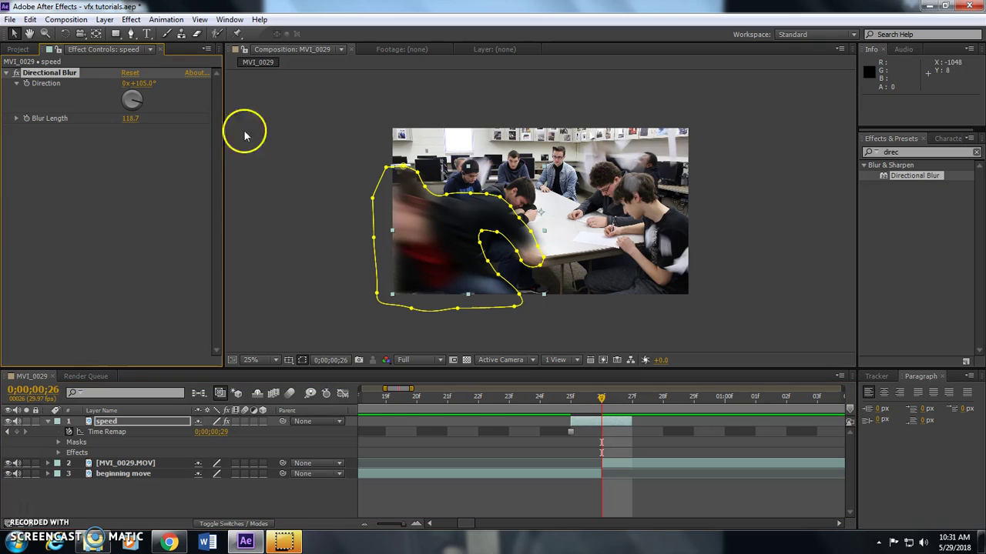
click(130, 120)
drag(260, 124, 264, 231)
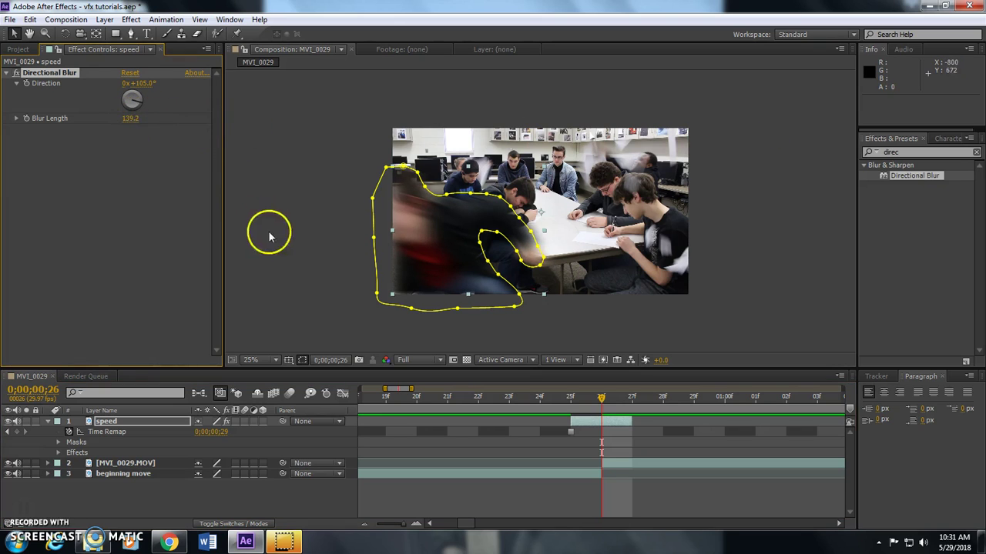
drag(131, 121, 187, 118)
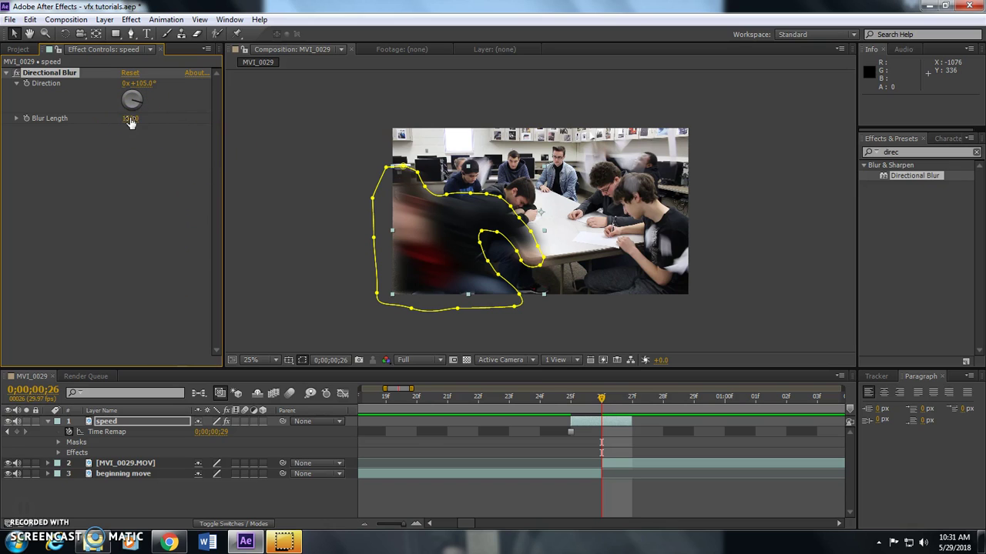
click(462, 279)
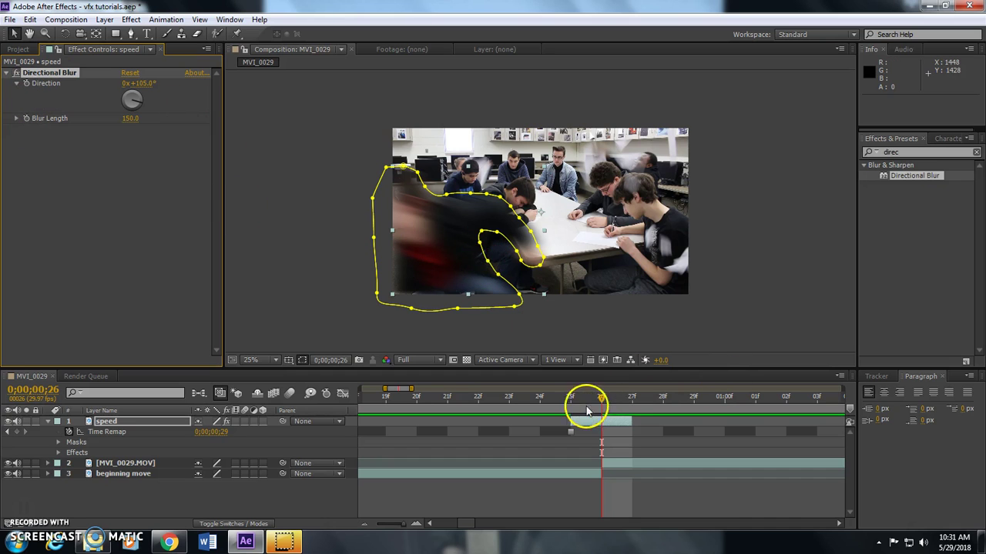
drag(605, 402, 711, 392)
key(space)
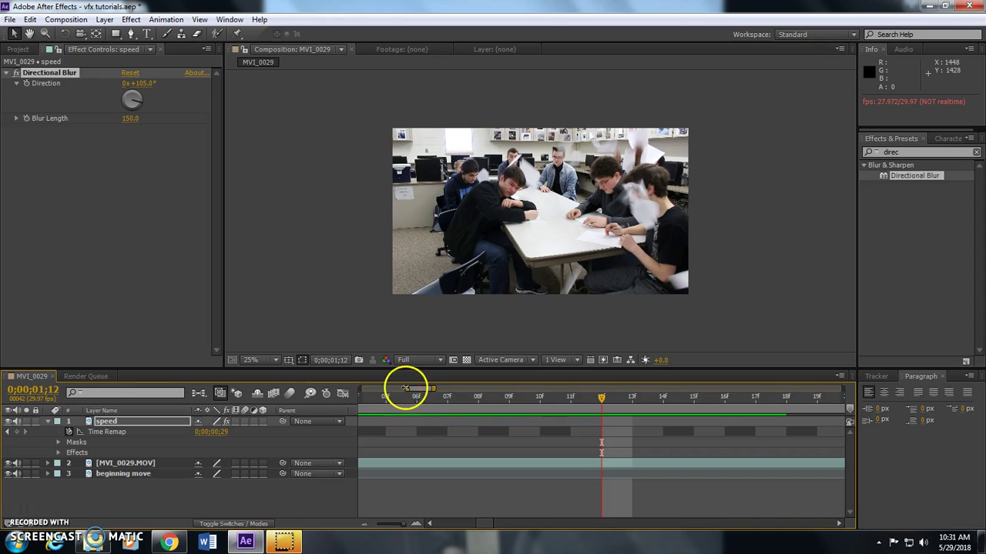
Increase the "speed" layer's blur length to 266.8 at 0;00;00;26 and preview the movement again
drag(405, 389, 375, 388)
drag(559, 401, 527, 401)
click(539, 390)
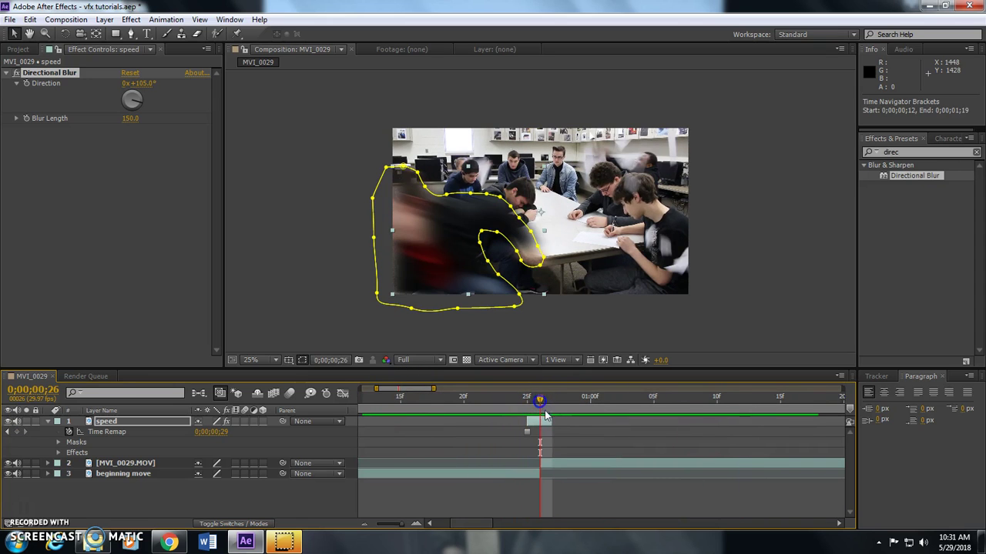
mouse_move(539, 401)
mouse_down()
mouse_move(504, 400)
mouse_move(539, 401)
mouse_up()
drag(131, 118, 192, 122)
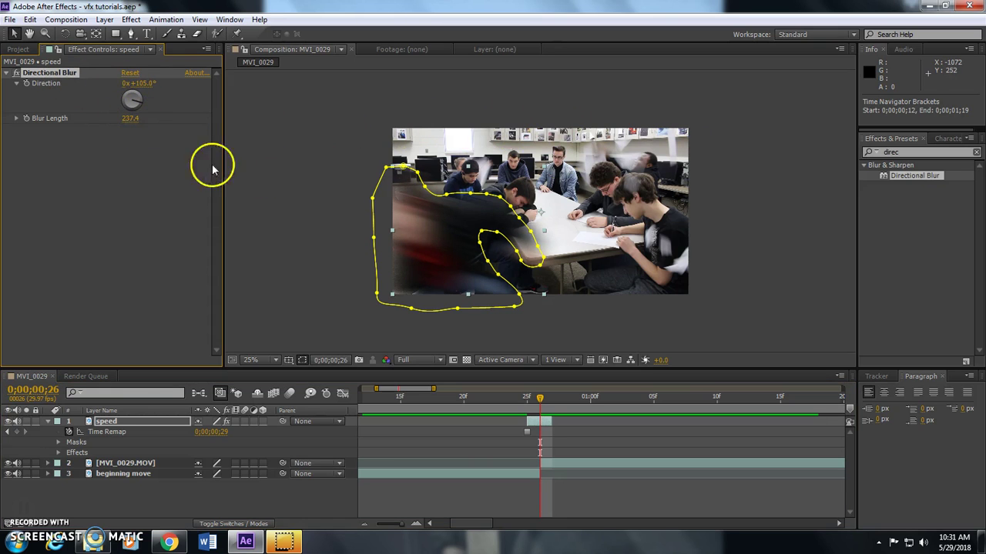
drag(129, 118, 147, 117)
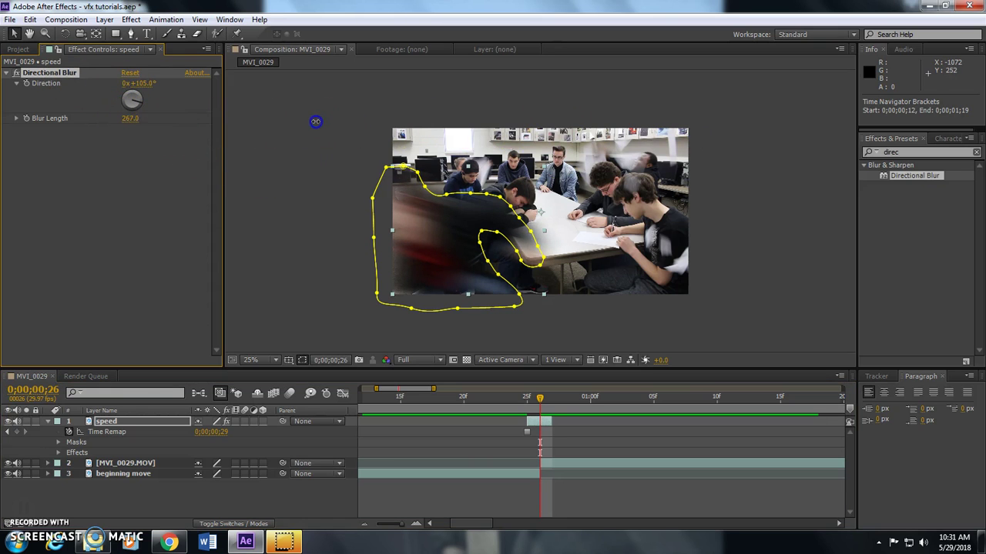
mouse_move(541, 398)
mouse_down()
mouse_move(487, 402)
mouse_move(543, 402)
mouse_up()
key(space)
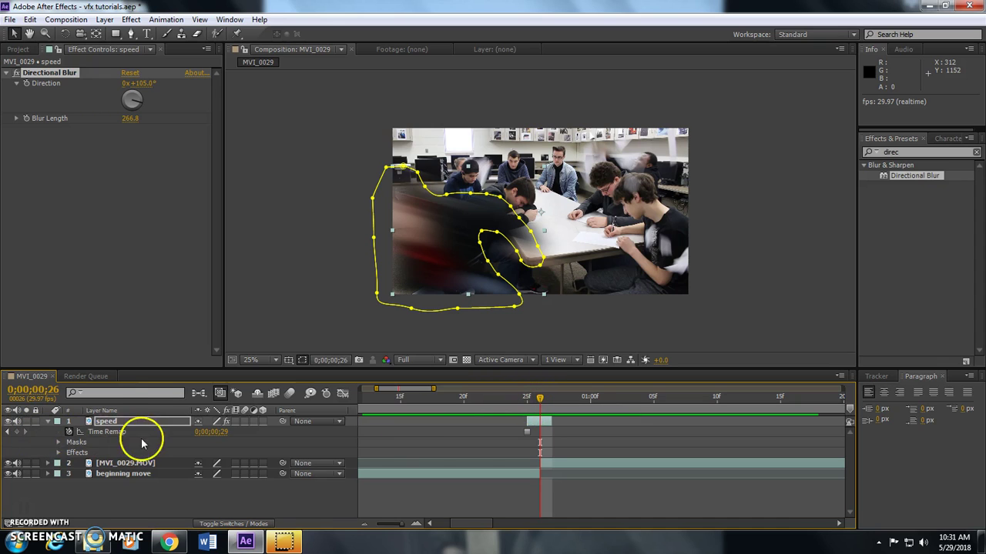
Duplicate the "speed" layer and delete Directional Blur from the copy
click(104, 424)
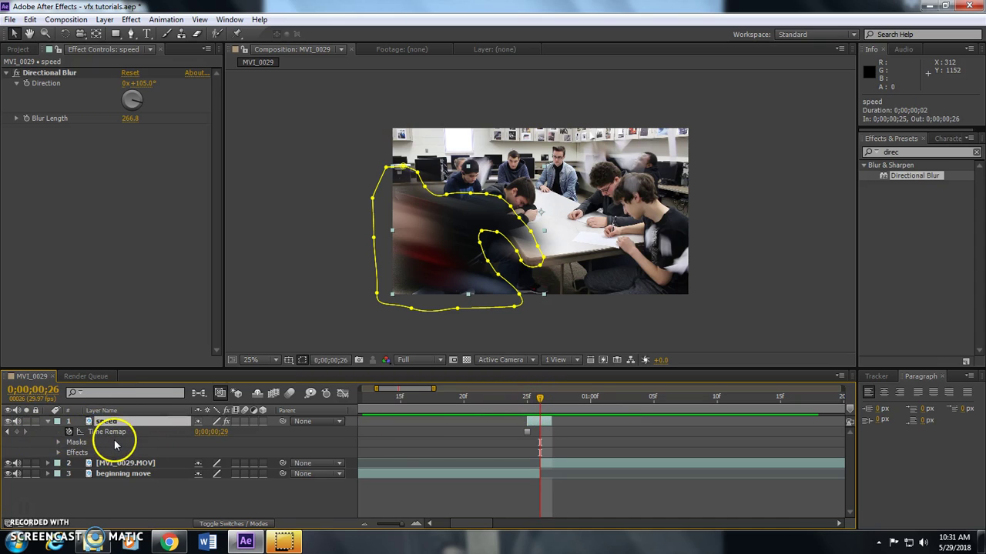
key(ctrl+d)
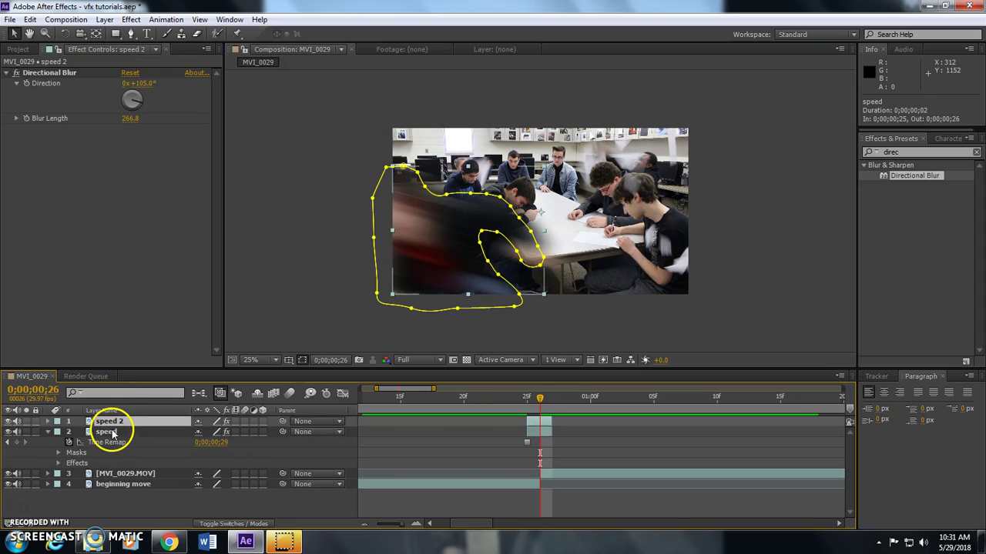
click(33, 72)
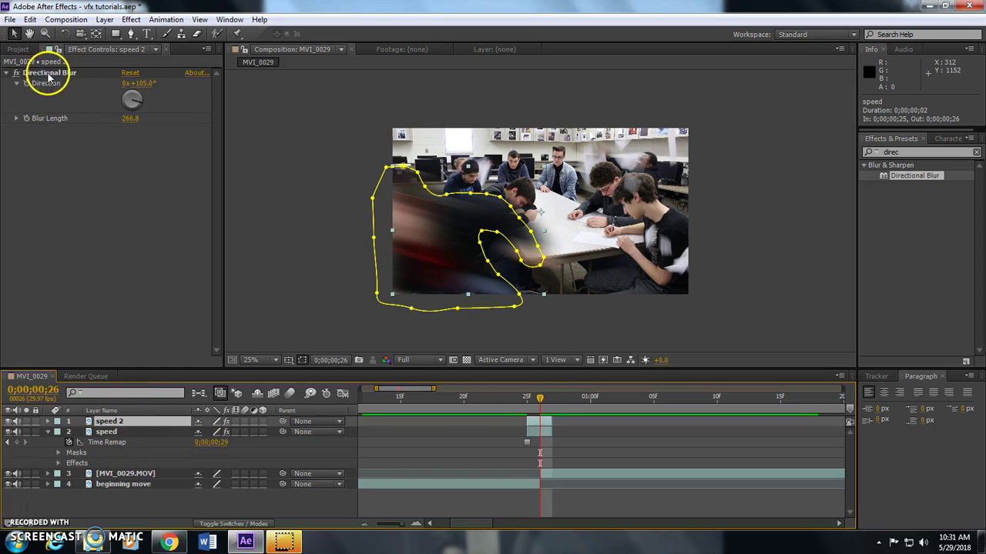
key(Delete)
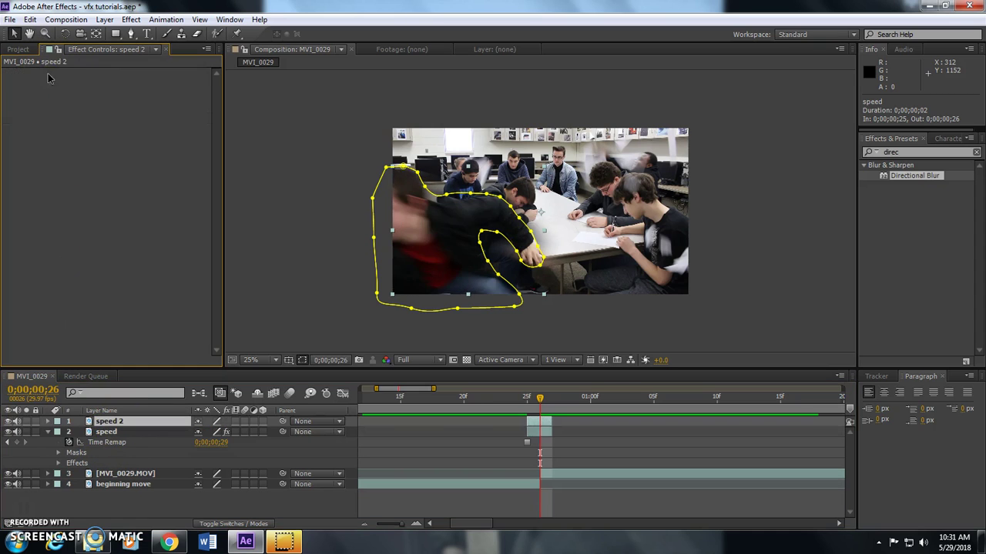
Rename the duplicated layer as "warp", then hide the "speed" layer and collapse its properties
right_click(108, 422)
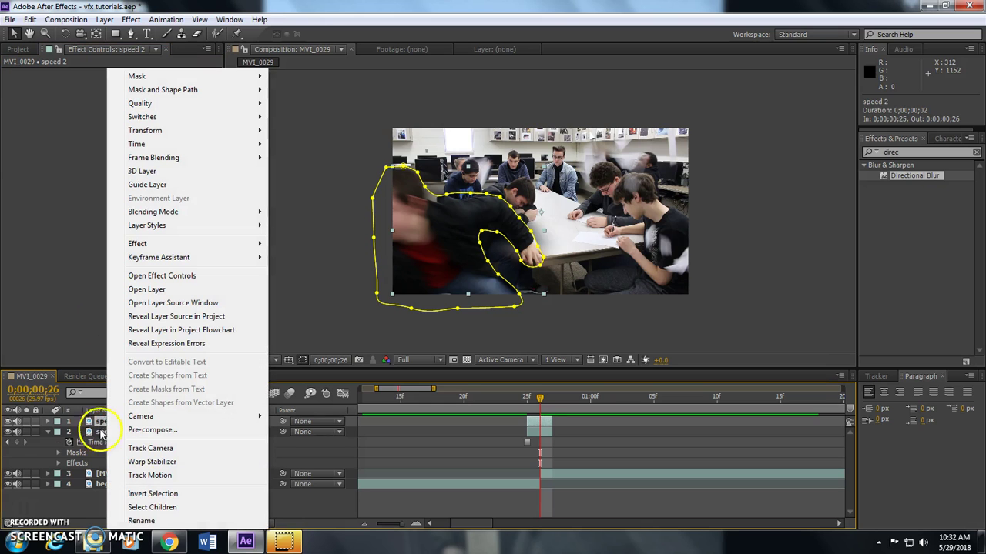
click(141, 520)
text(war)
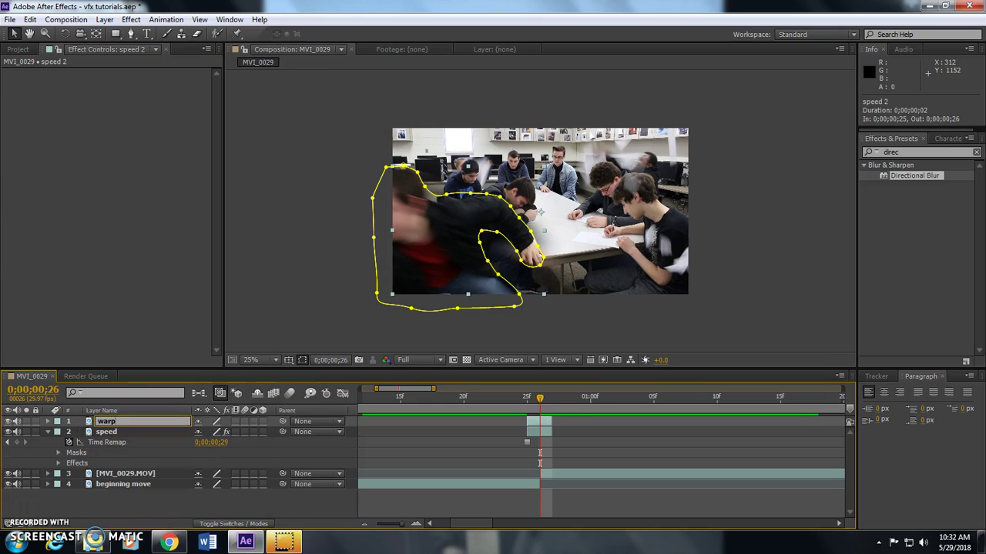
text(p)
key(Return)
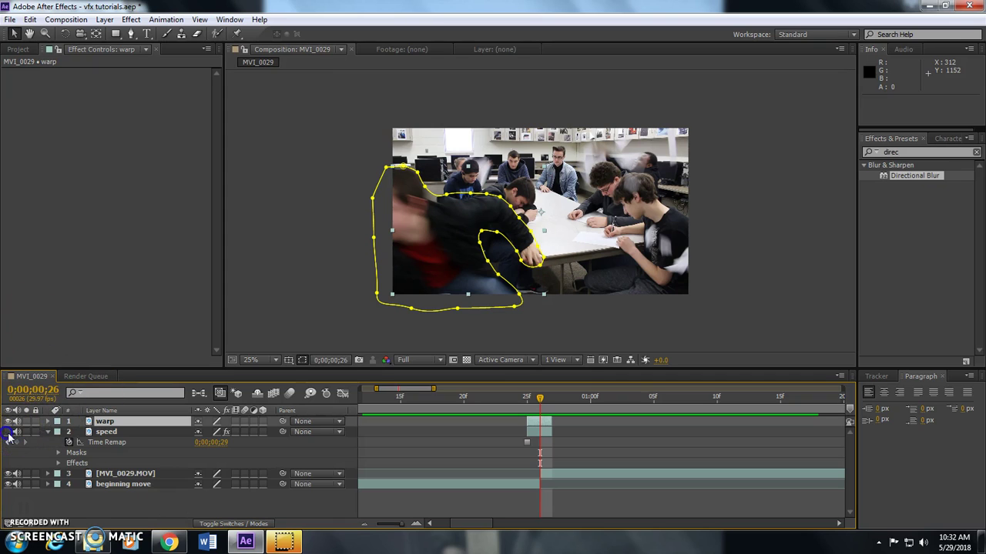
click(48, 432)
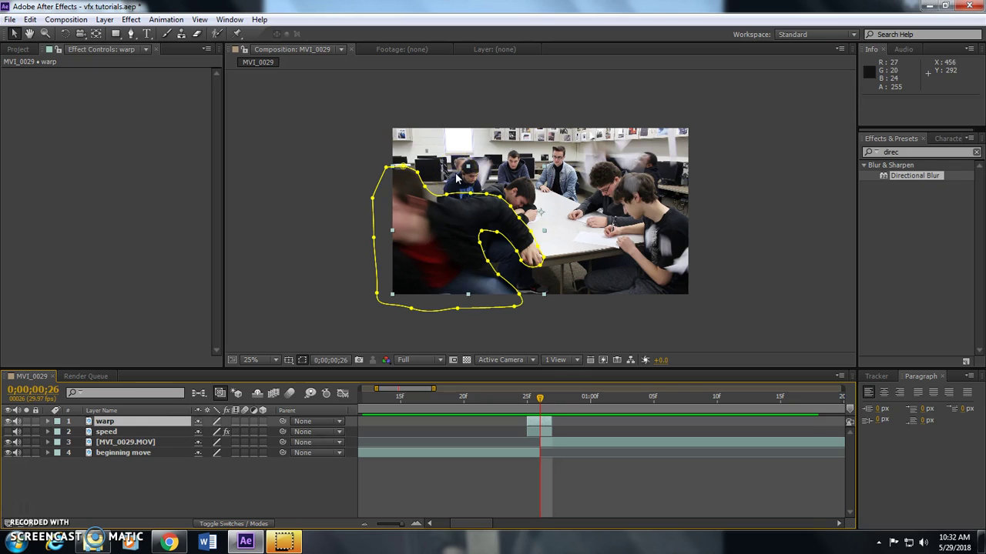
Move the current time to 0;00;00;21 and extend the start of the "warp" layer back to 0;00;00;17
drag(537, 402, 476, 401)
click(539, 422)
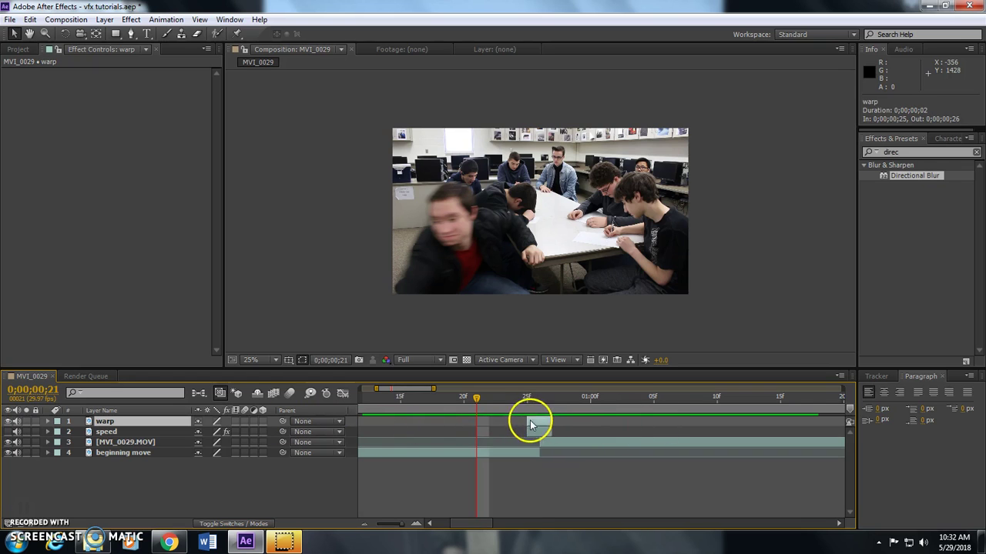
drag(530, 422, 422, 422)
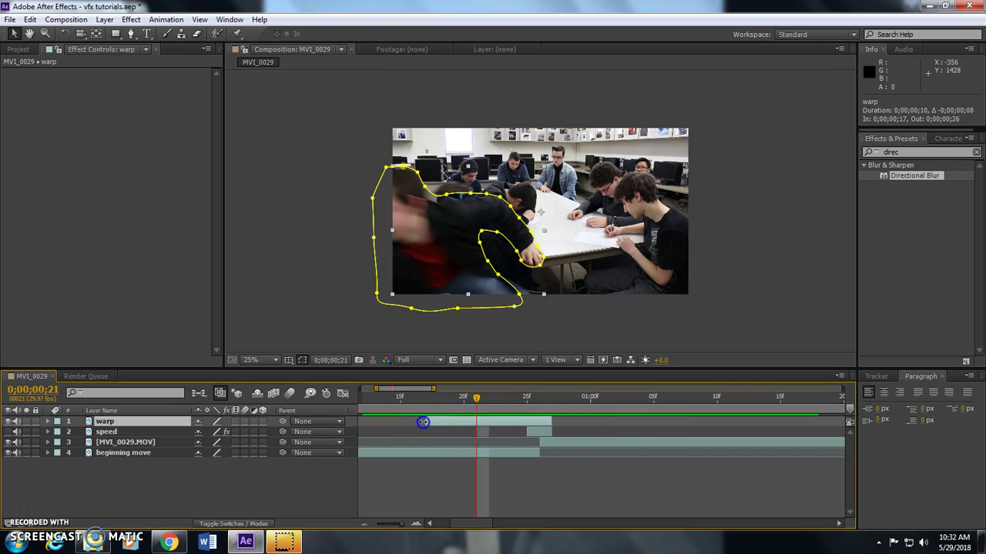
right_click(496, 422)
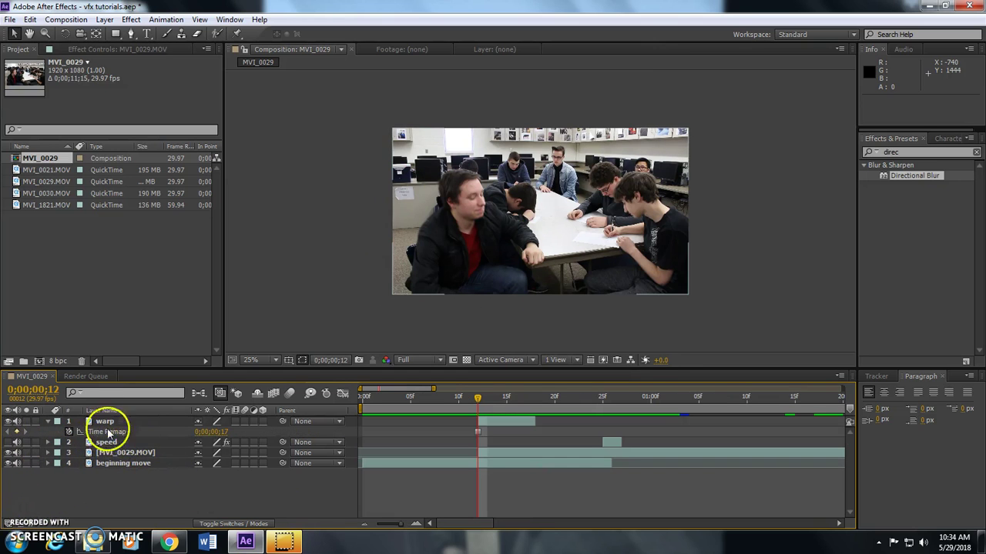
Rename the MVI_0029.MOV layer as "clean plate"
click(121, 453)
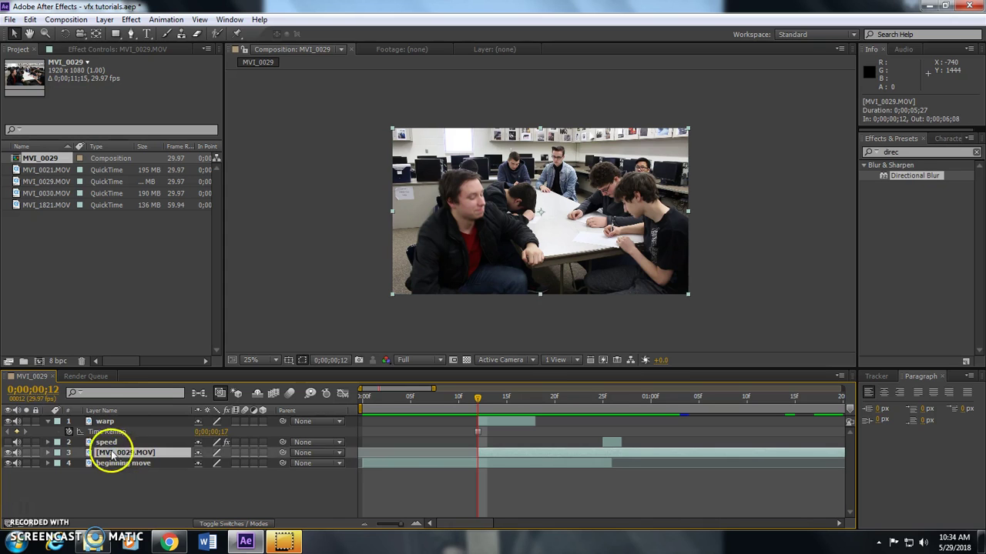
click(538, 454)
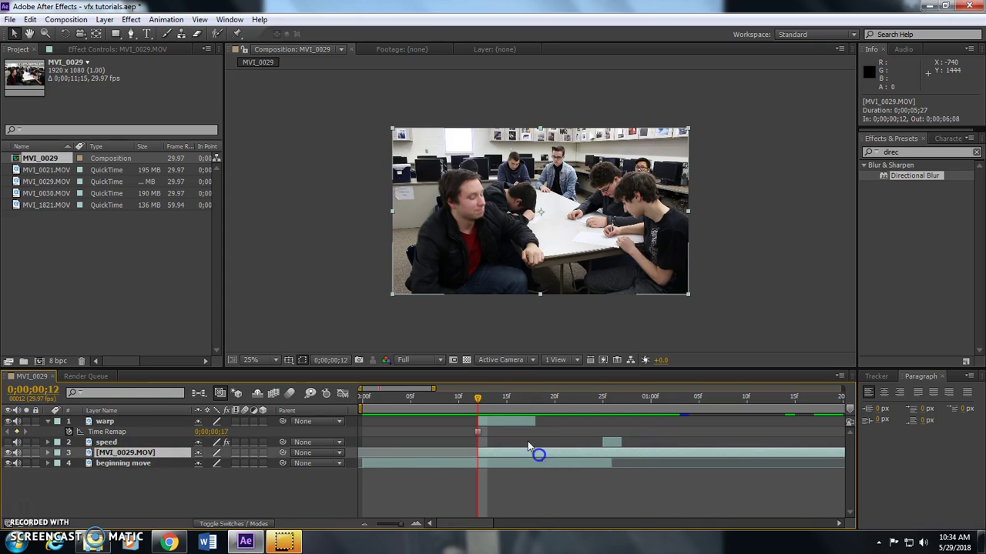
drag(480, 398, 492, 417)
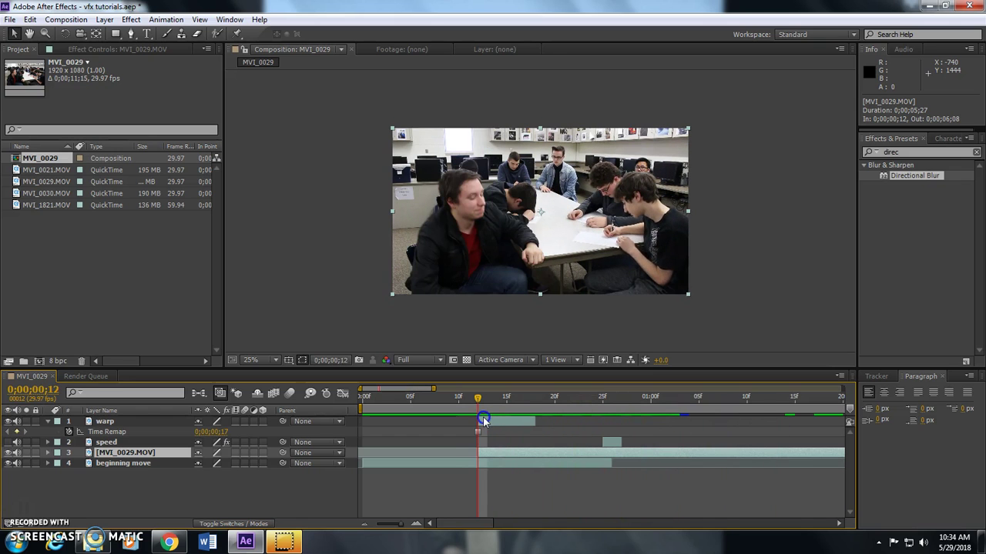
click(566, 397)
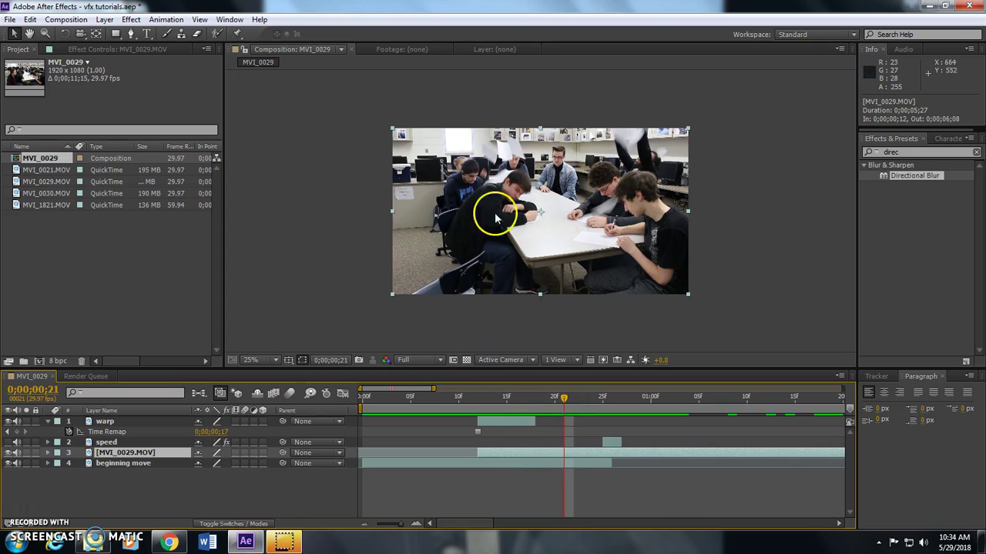
right_click(117, 453)
click(170, 524)
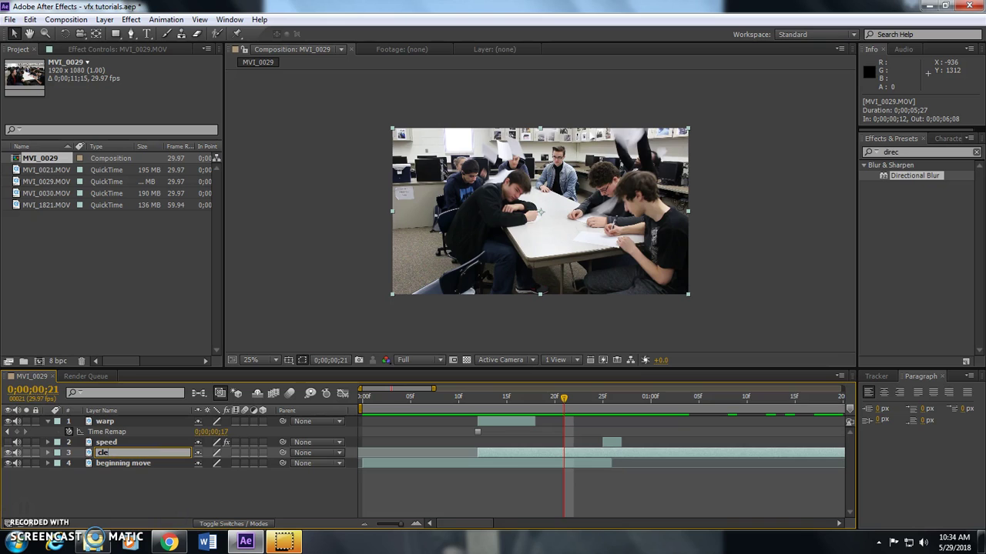
text(clean plate)
key(Return)
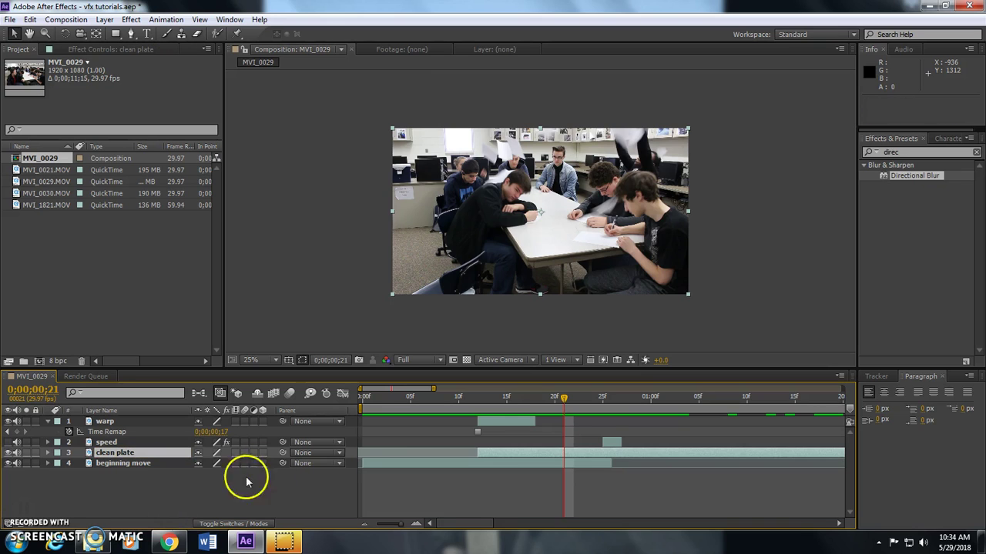
Compare the cut at 0;00;00;12 with the "speed" layer's blurred frame at 0;00;00;26, briefly showing and rehiding that layer
drag(563, 397, 488, 397)
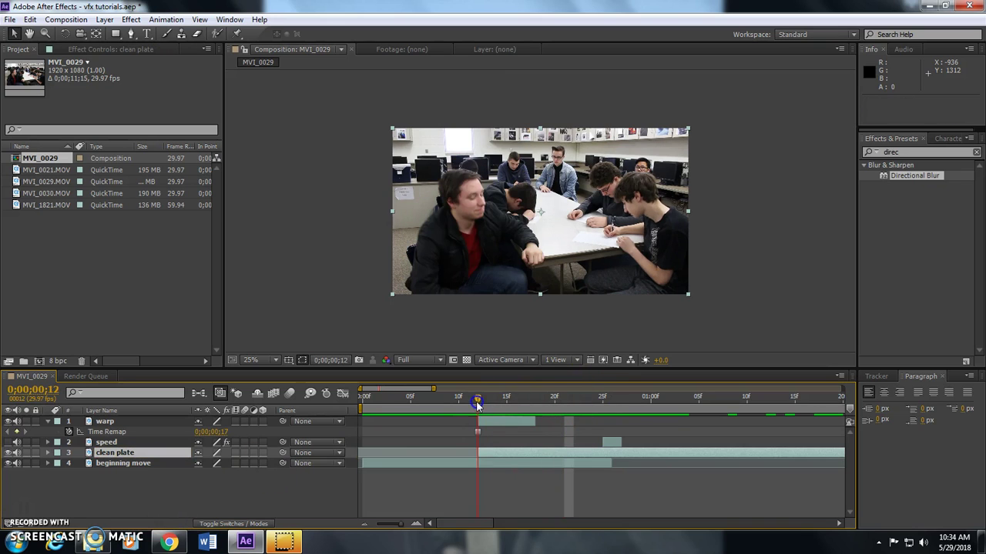
click(505, 421)
click(602, 398)
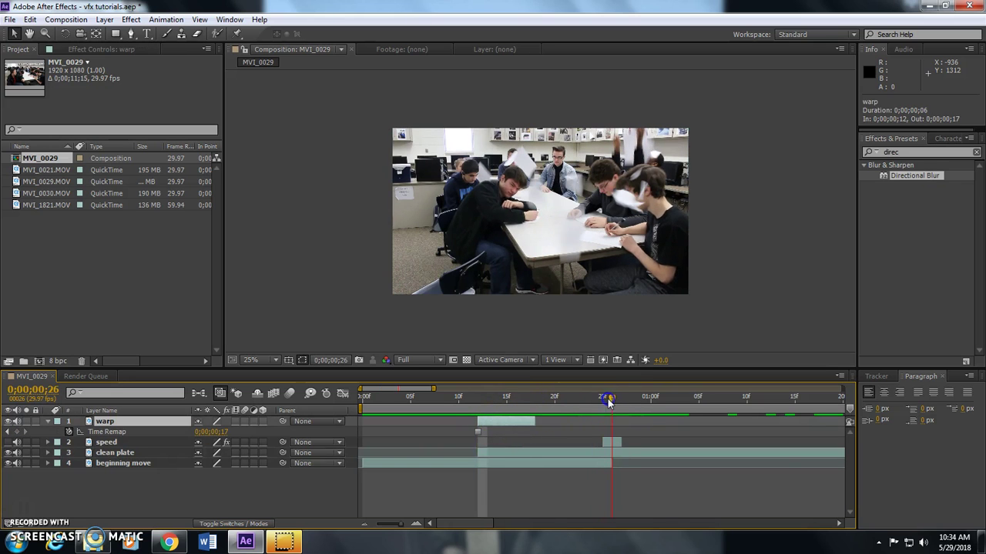
click(611, 399)
click(9, 442)
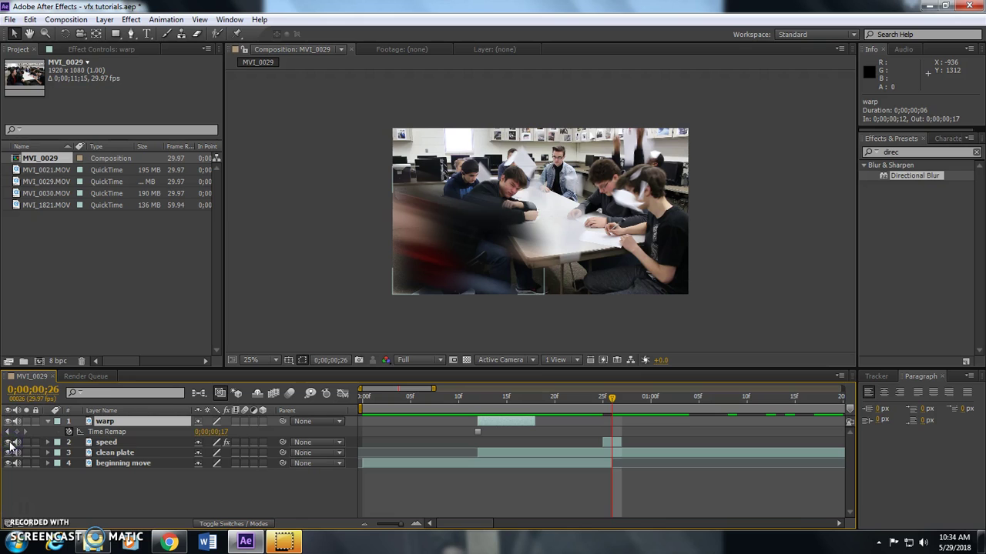
click(9, 445)
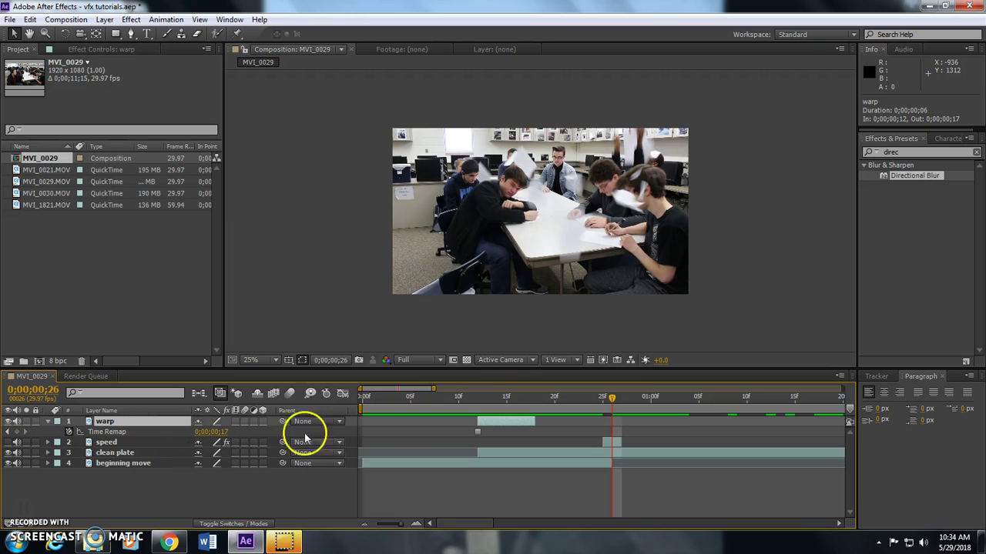
At 0;00;00;13, mask the man in the foreground on the "warp" layer with the Pen tool and trim the layer's end to 0;00;00;15
click(488, 399)
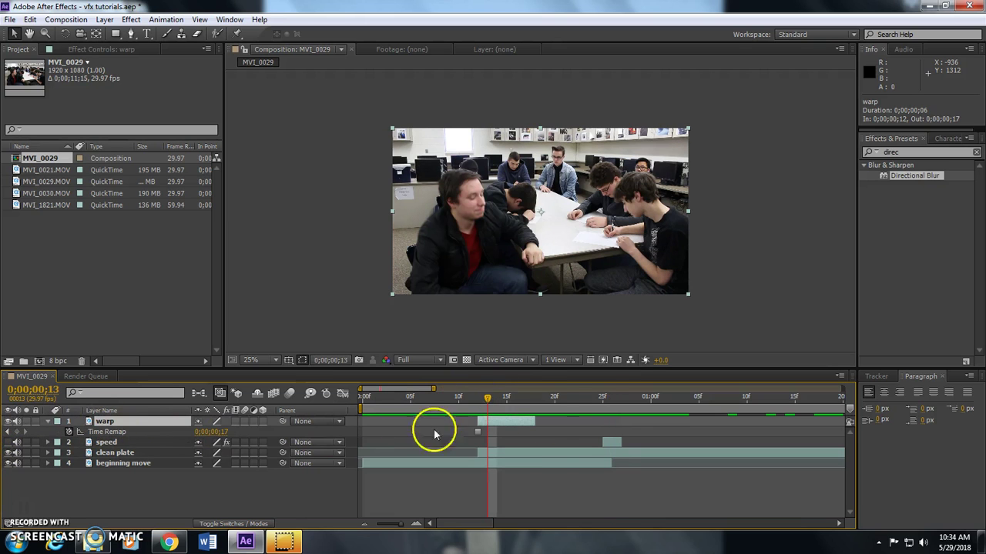
click(102, 422)
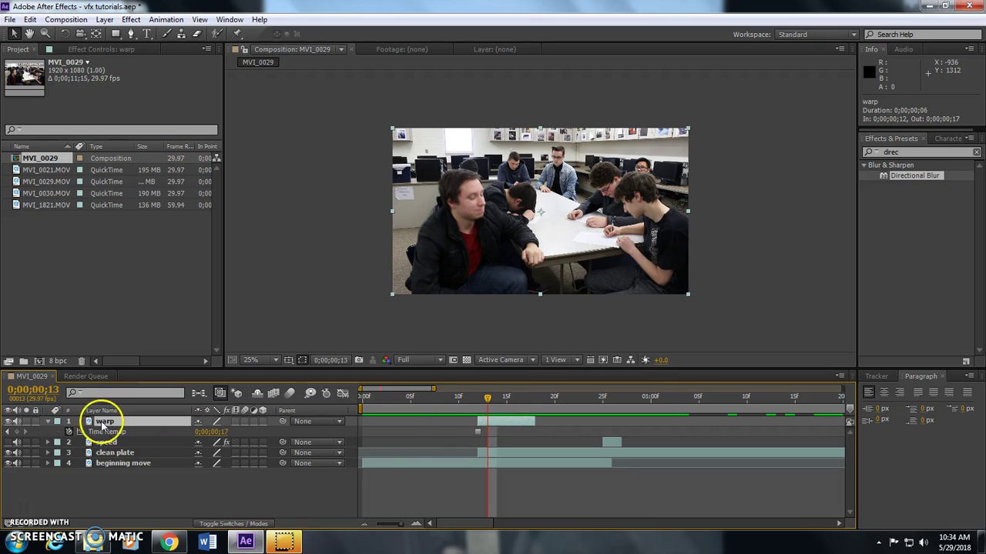
click(131, 33)
click(459, 170)
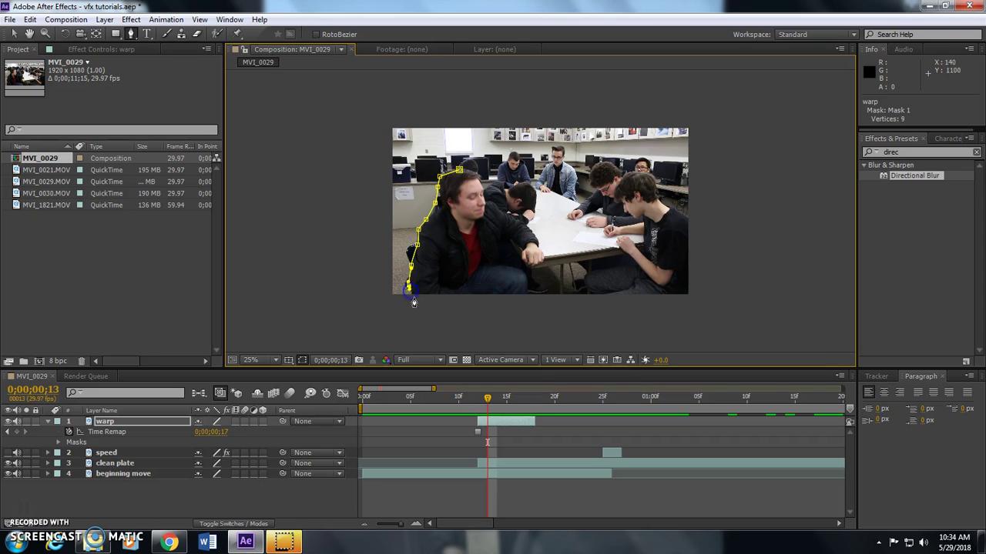
click(527, 299)
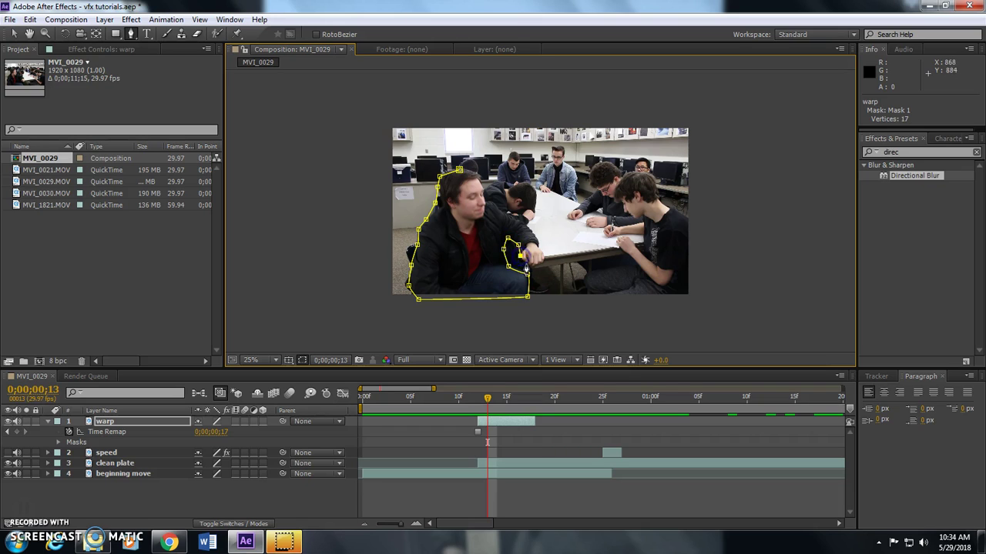
click(534, 267)
click(537, 264)
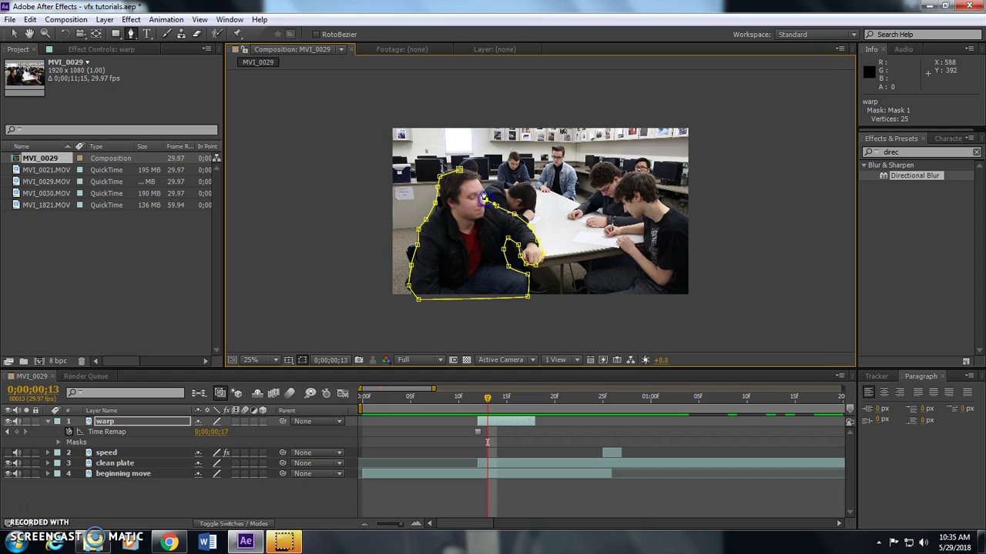
click(459, 171)
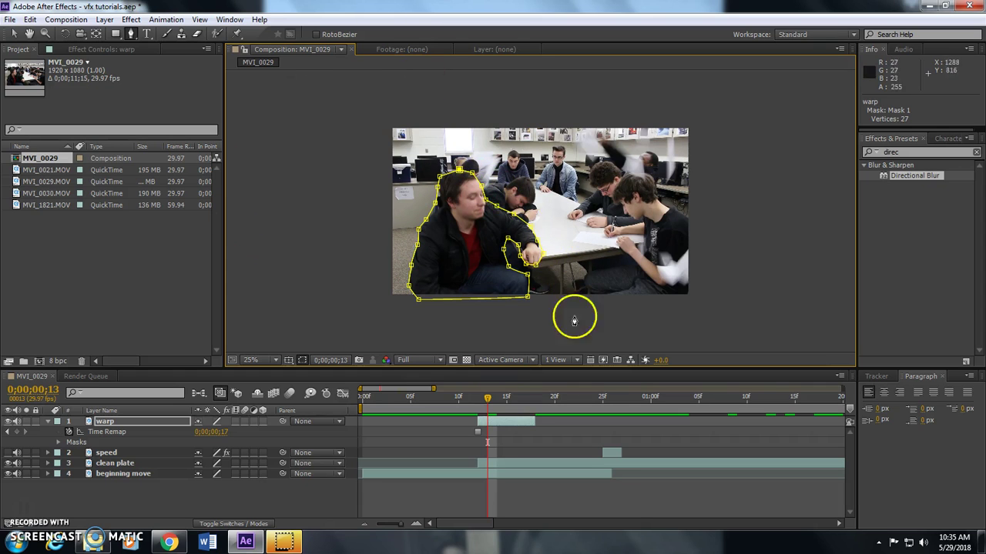
drag(533, 421, 505, 423)
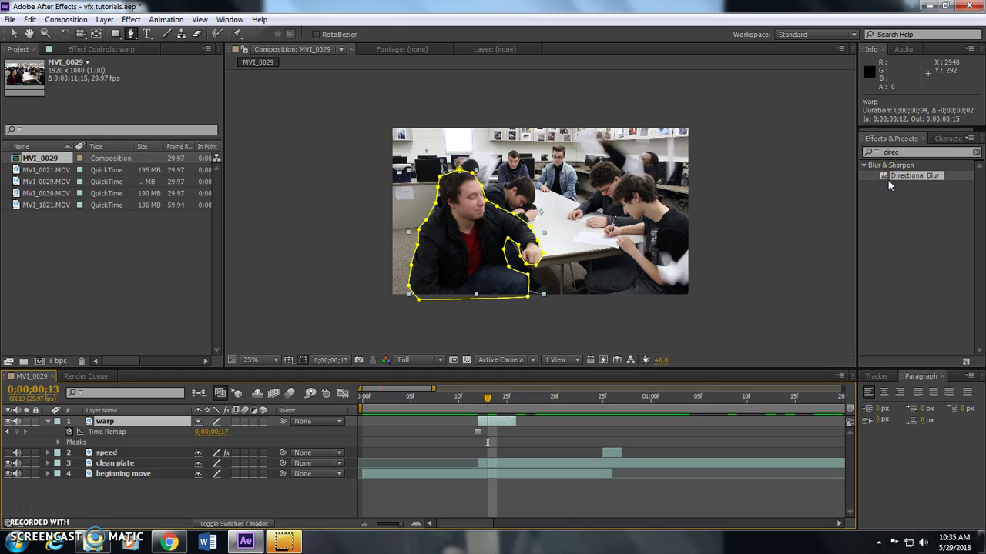
Find the displacement effects and apply Turbulent Displace to the masked man on the "warp" layer
click(975, 152)
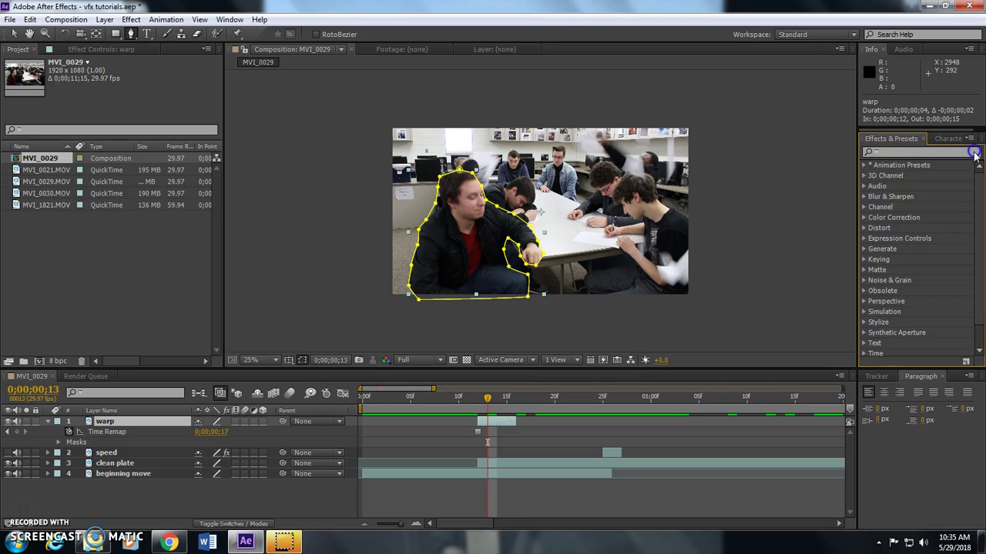
click(891, 154)
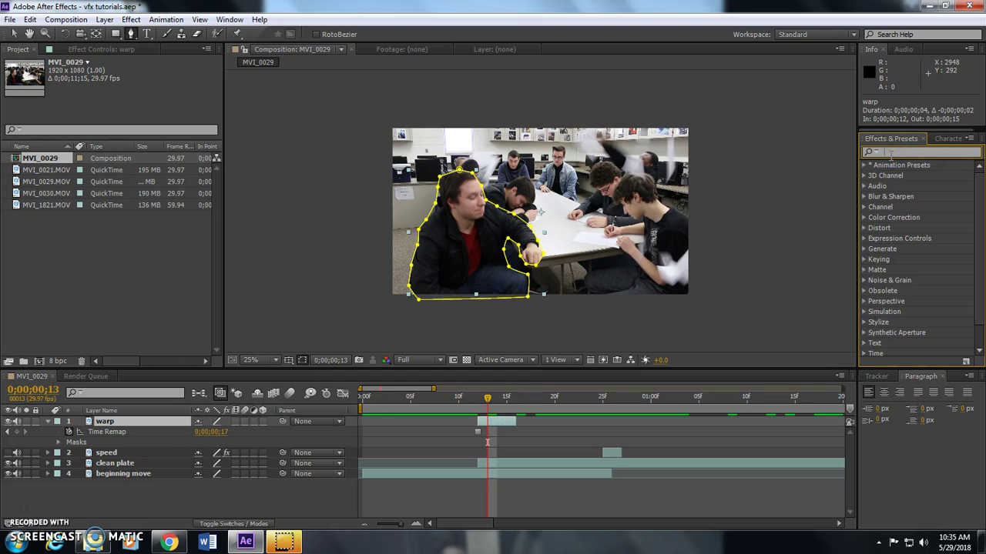
text(dis)
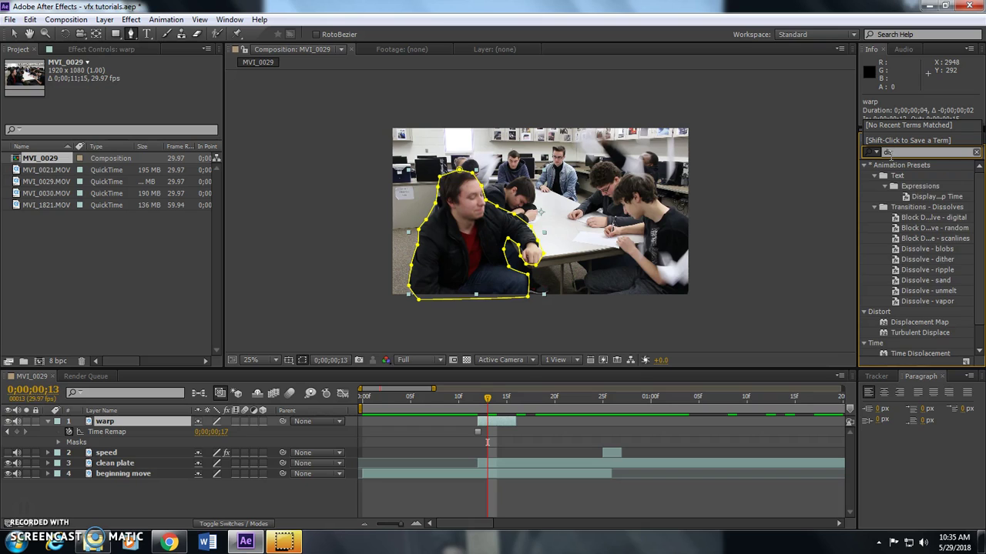
text(tor)
key(BackSpace)
key(BackSpace)
key(BackSpace)
key(BackSpace)
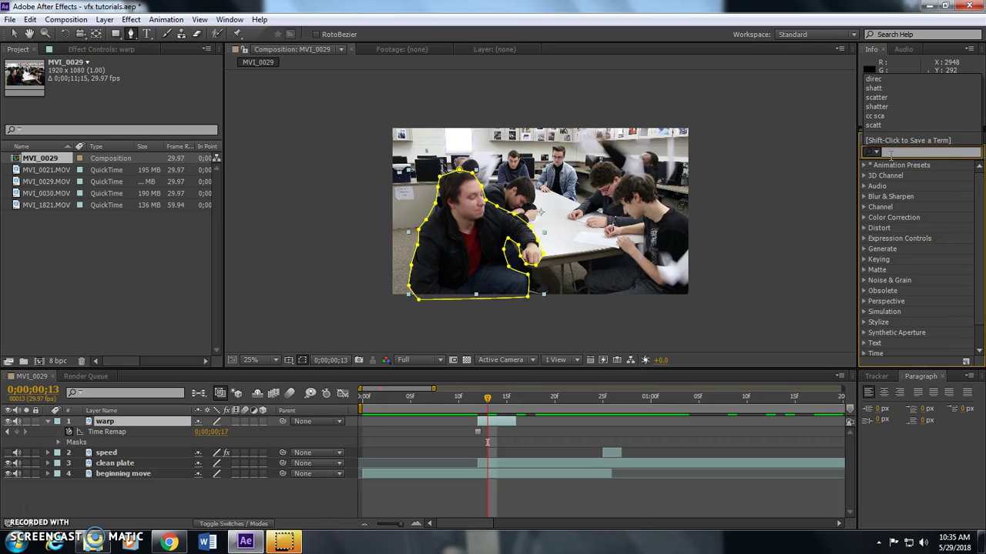
text(displac)
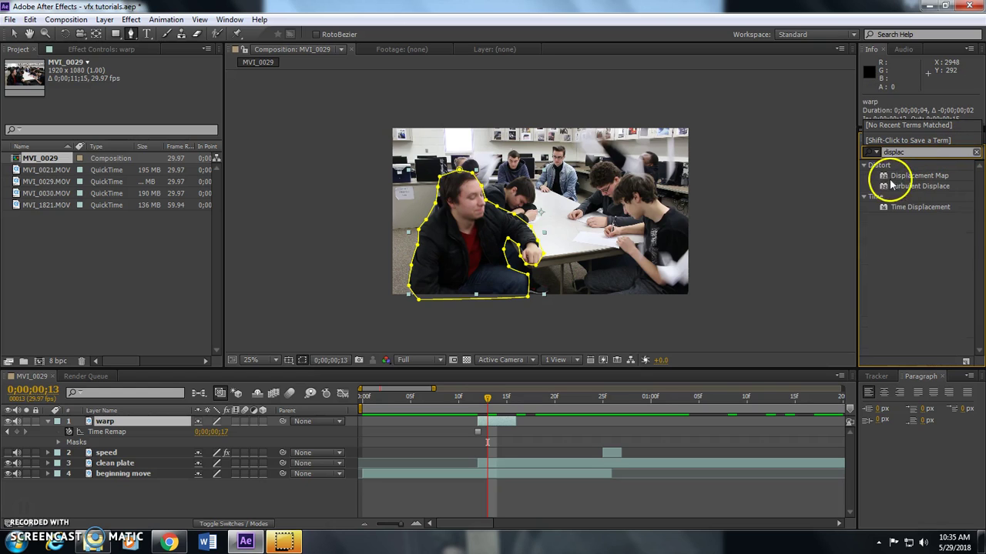
drag(886, 187, 466, 261)
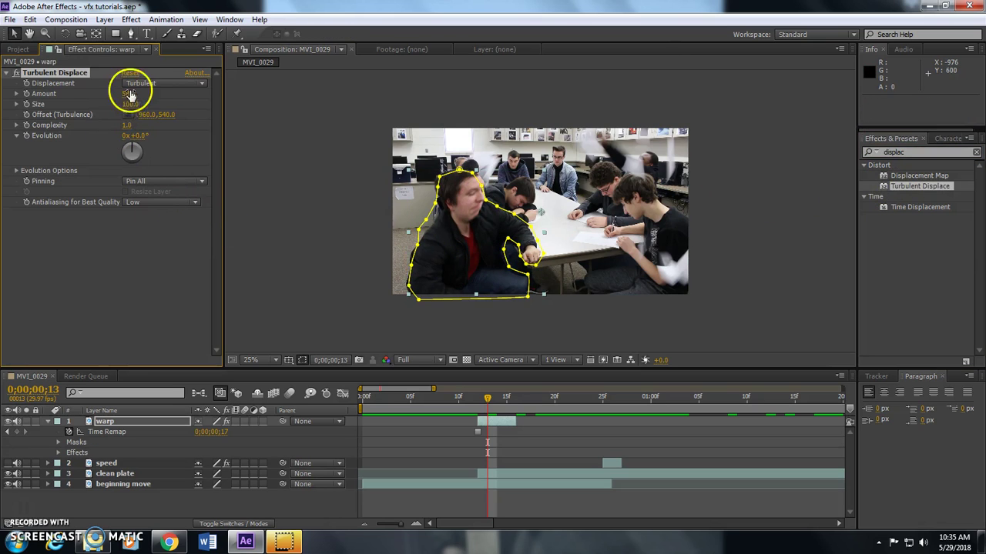
drag(131, 94, 89, 93)
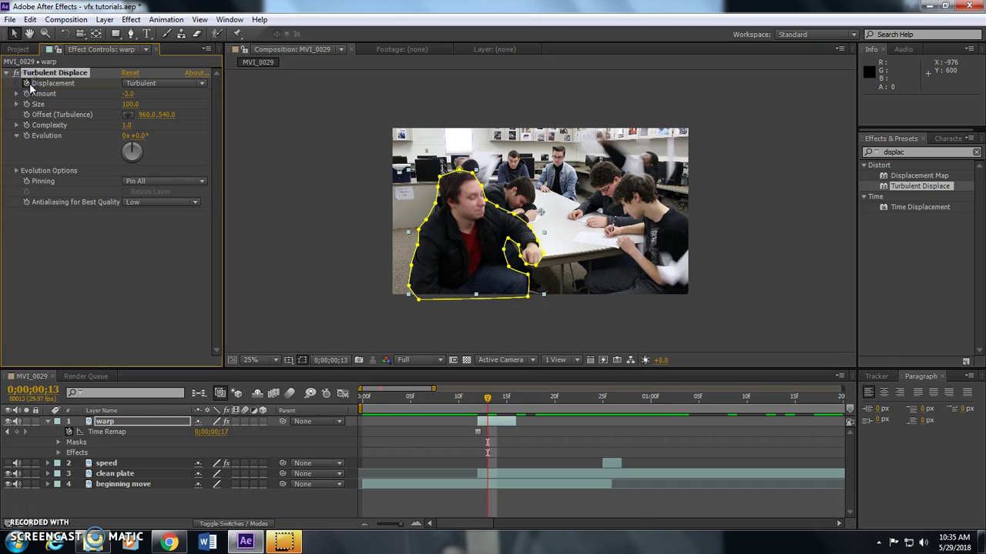
drag(487, 397, 494, 426)
key(u)
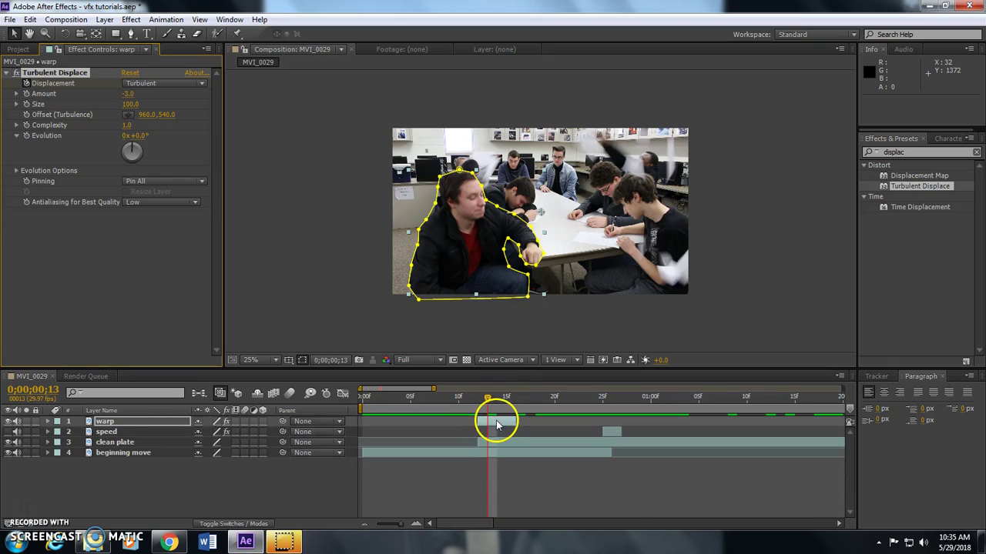
click(484, 454)
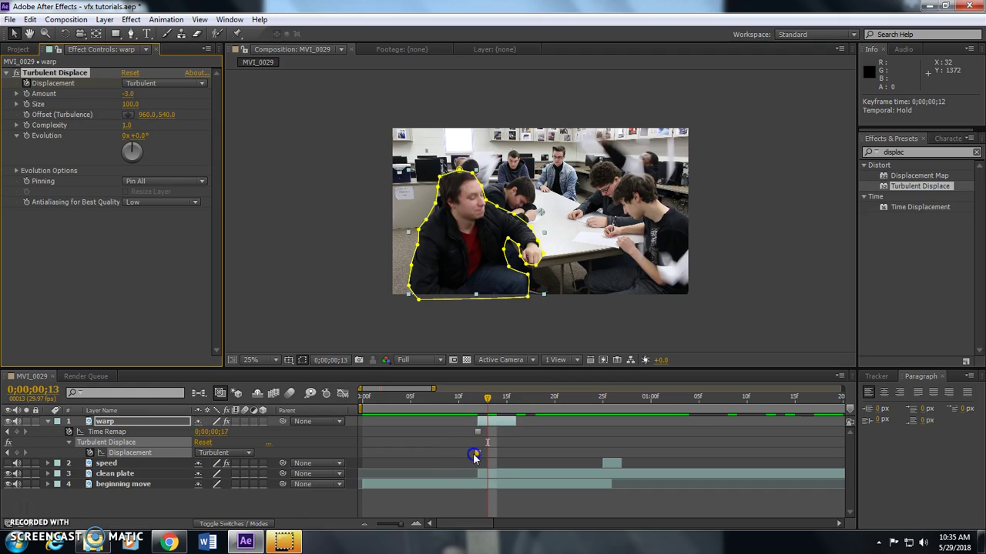
drag(478, 453, 487, 452)
click(23, 80)
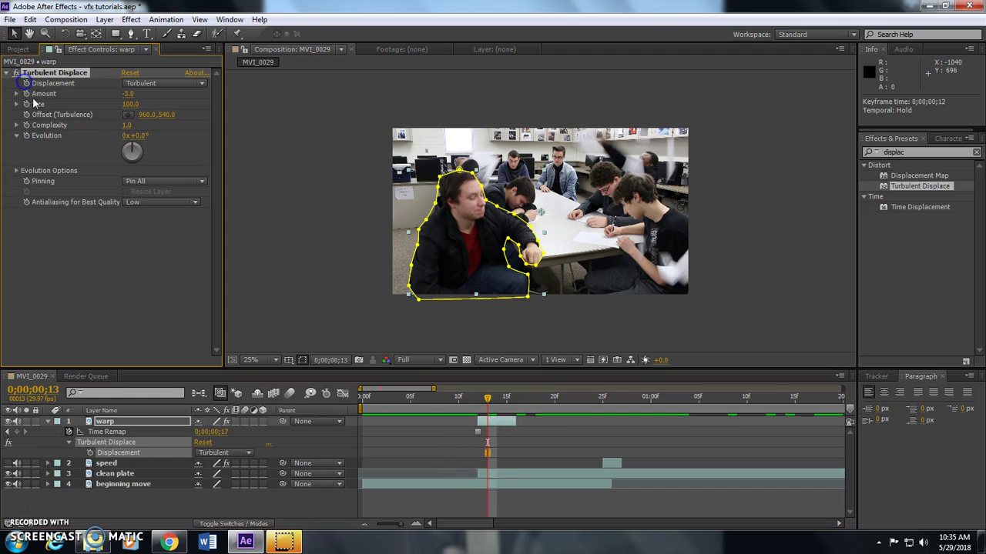
Keyframe the "warp" layer's Turbulent Displace Amount at 0;00;00;12 with a value of 0
click(502, 402)
key(u)
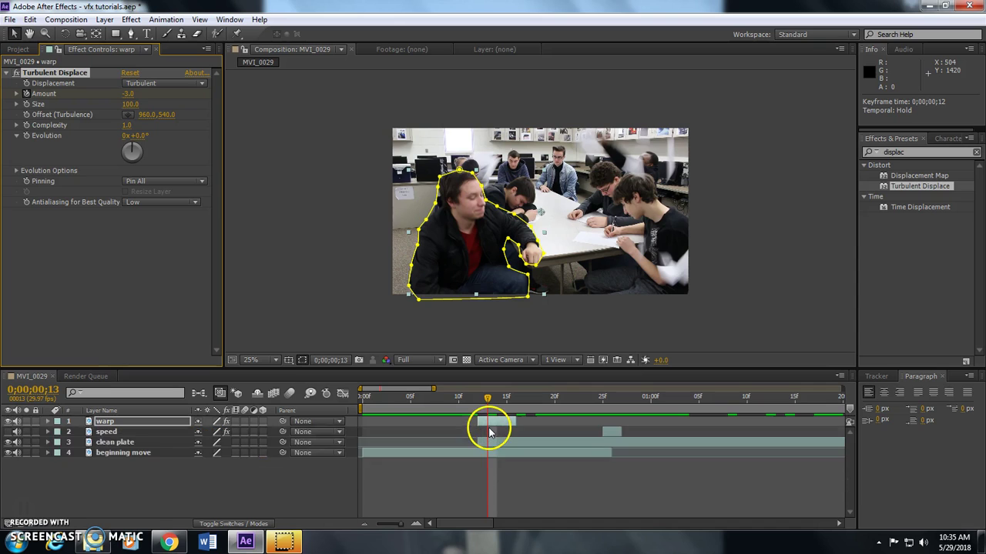
key(u)
drag(487, 396, 477, 400)
click(69, 68)
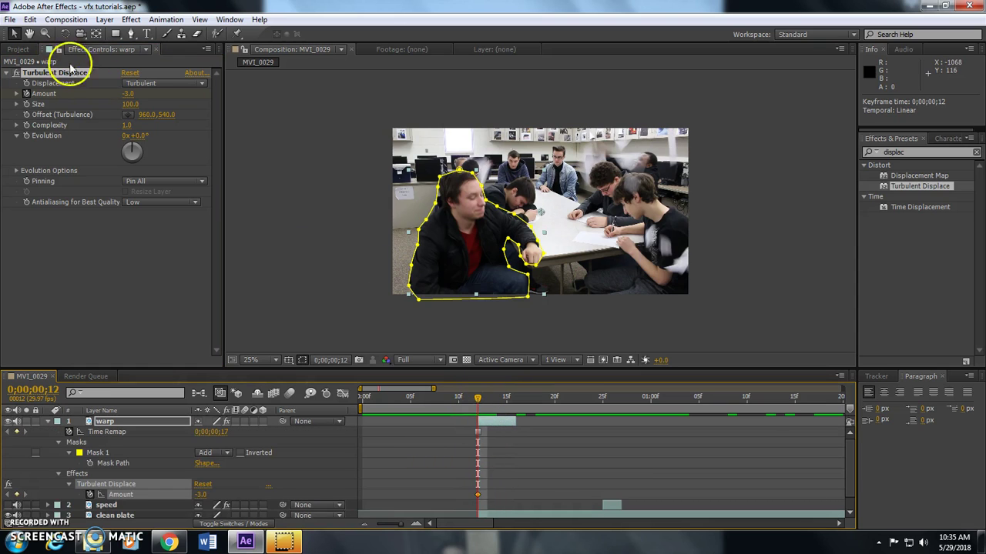
click(131, 93)
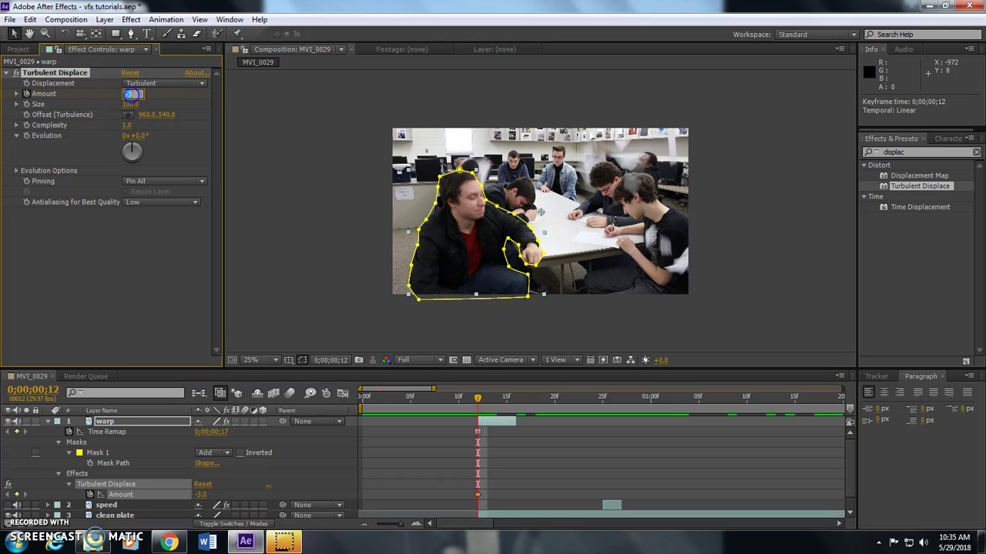
text(0)
key(Return)
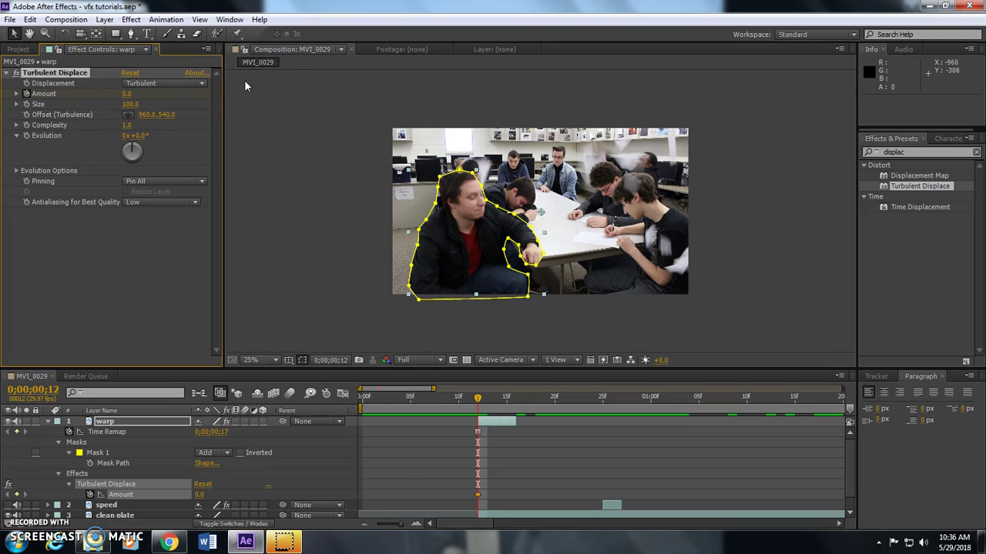
Set the Turbulent Displace Size to 188 and keyframe the Amount at 485 at 0;00;00;15
drag(478, 397, 516, 397)
drag(131, 104, 187, 107)
click(514, 445)
drag(518, 399, 507, 399)
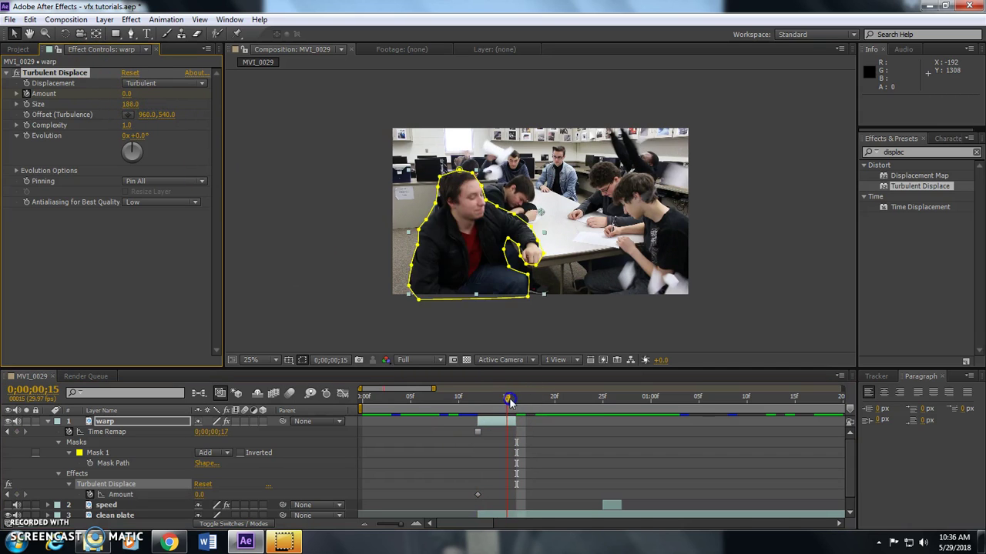
drag(127, 93, 493, 162)
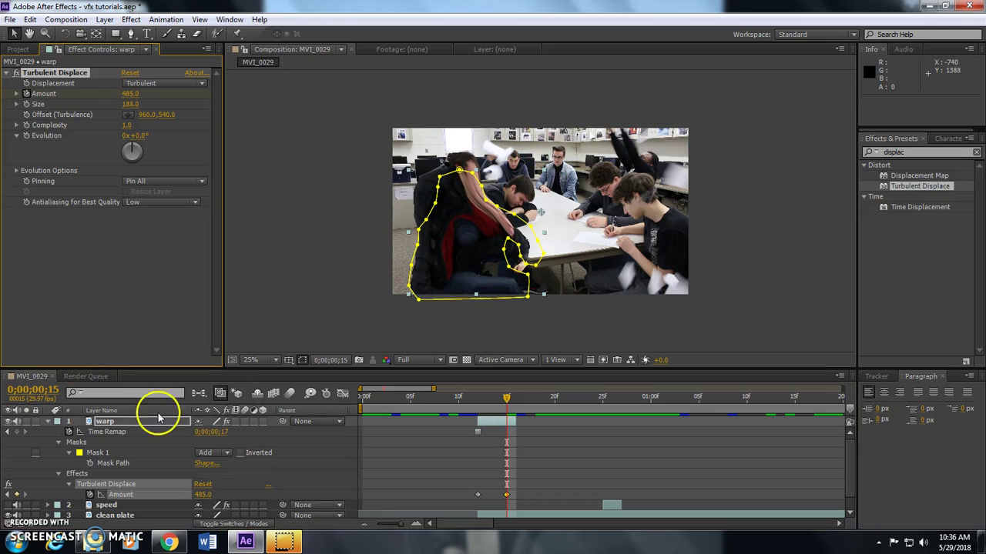
Move the second Amount keyframe to 0;00;00;16, return the current time to 0;00;00;12 and select the "warp" layer
click(510, 495)
drag(515, 499, 516, 497)
drag(507, 399, 477, 401)
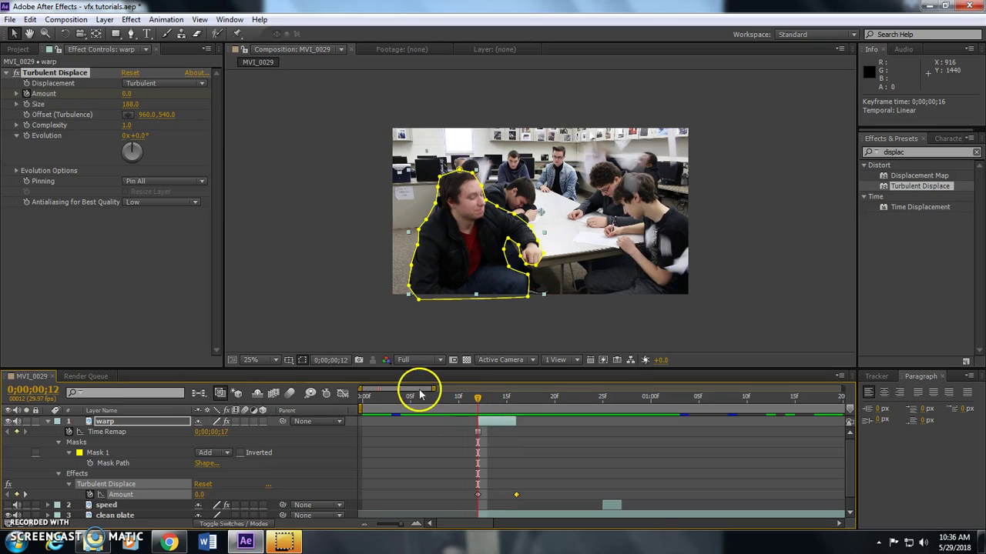
click(110, 423)
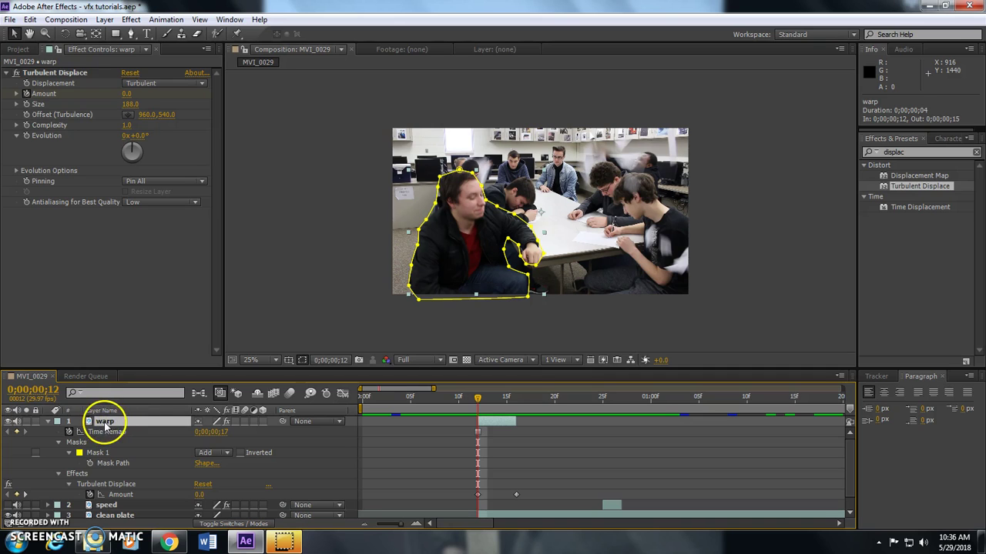
Animate the "warp" layer's Scale from 100% at 0;00;00;12 to 0%, with the second keyframe moved to 0;00;00;16
key(s)
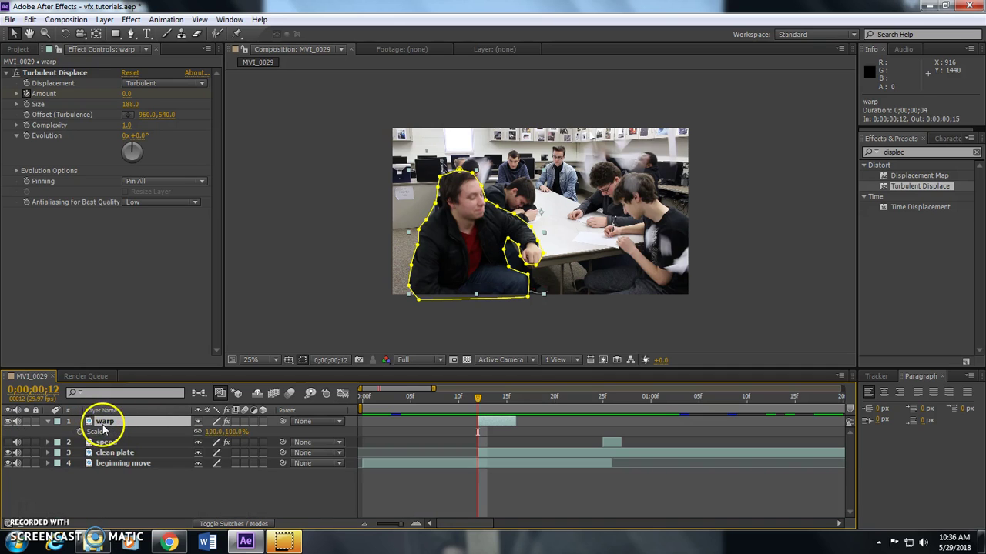
click(80, 432)
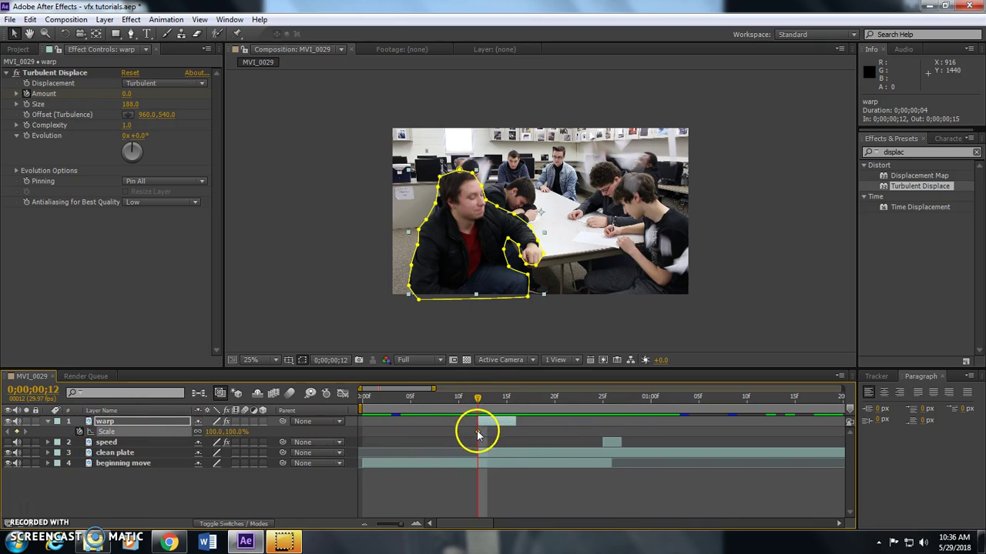
drag(479, 397, 506, 400)
drag(267, 423, 212, 440)
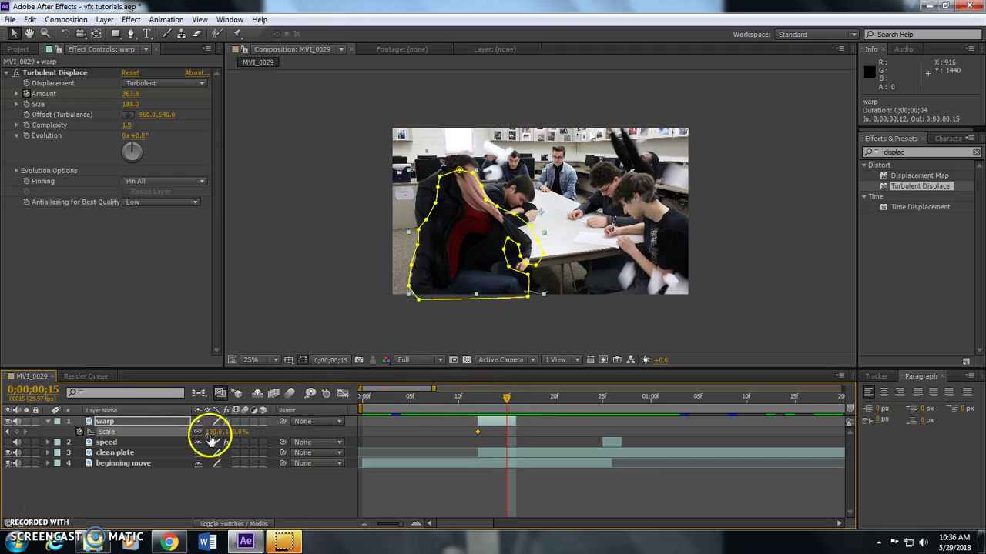
key(Return)
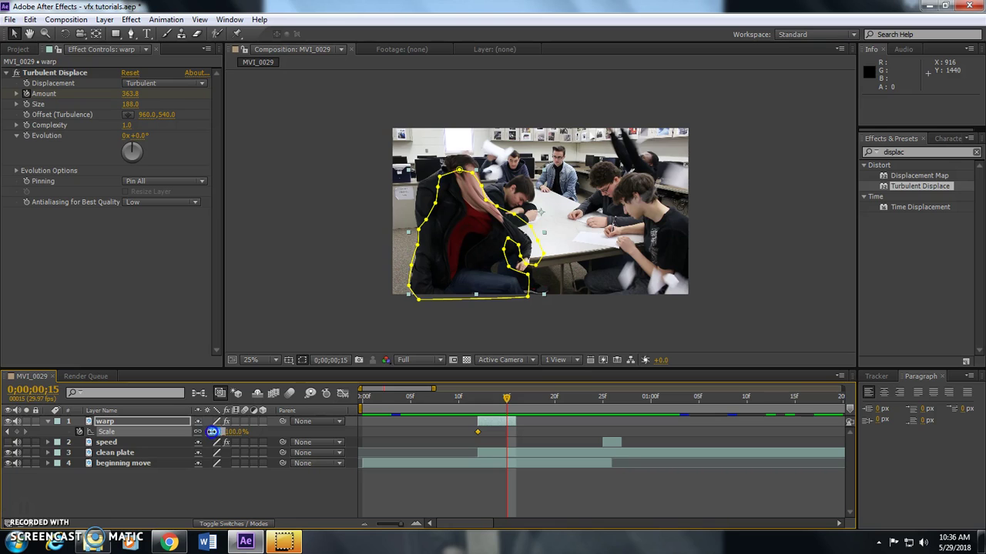
text(0)
key(Return)
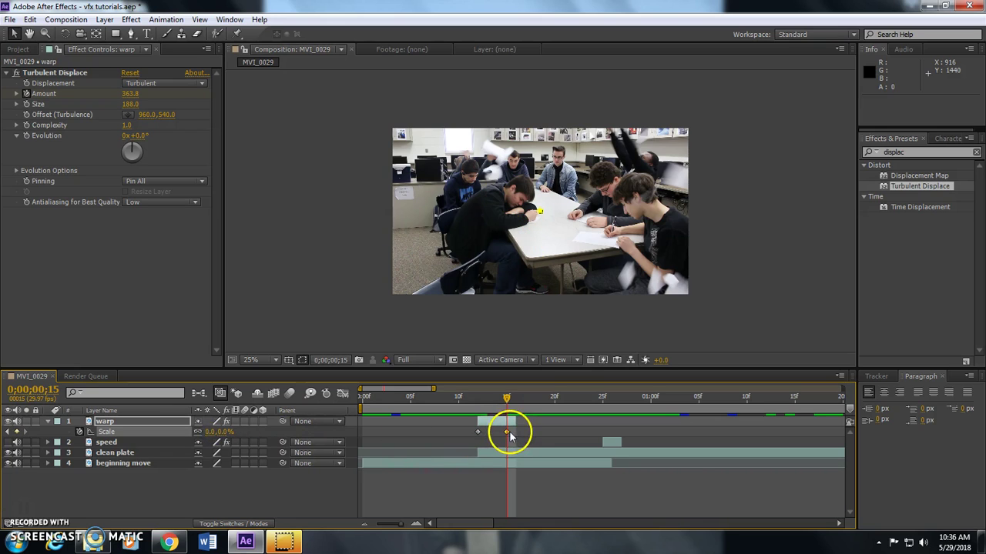
drag(510, 432, 515, 432)
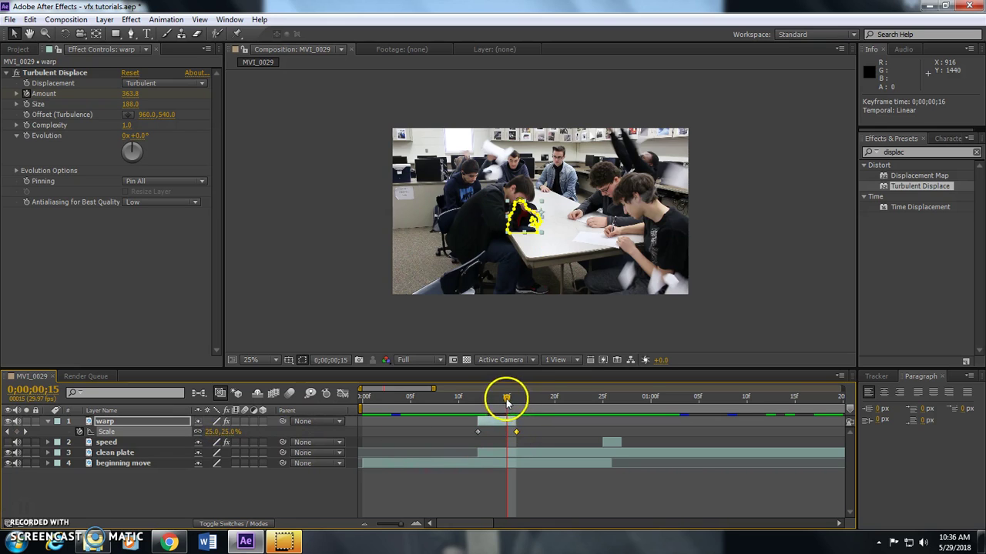
At 0;00;00;12, move the "warp" layer's anchor point onto the man's chest with the Pan Behind tool
drag(511, 397, 477, 403)
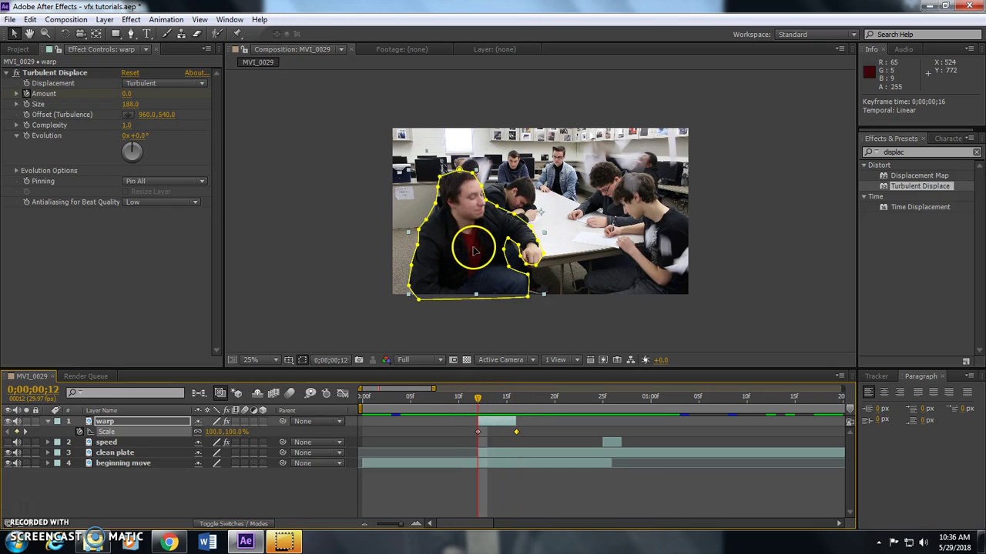
click(96, 34)
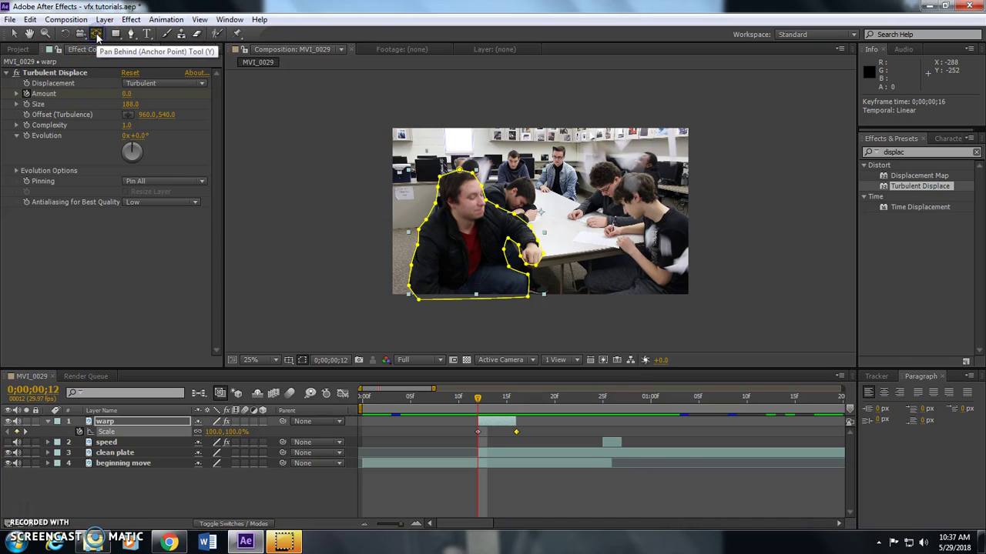
drag(549, 224, 547, 226)
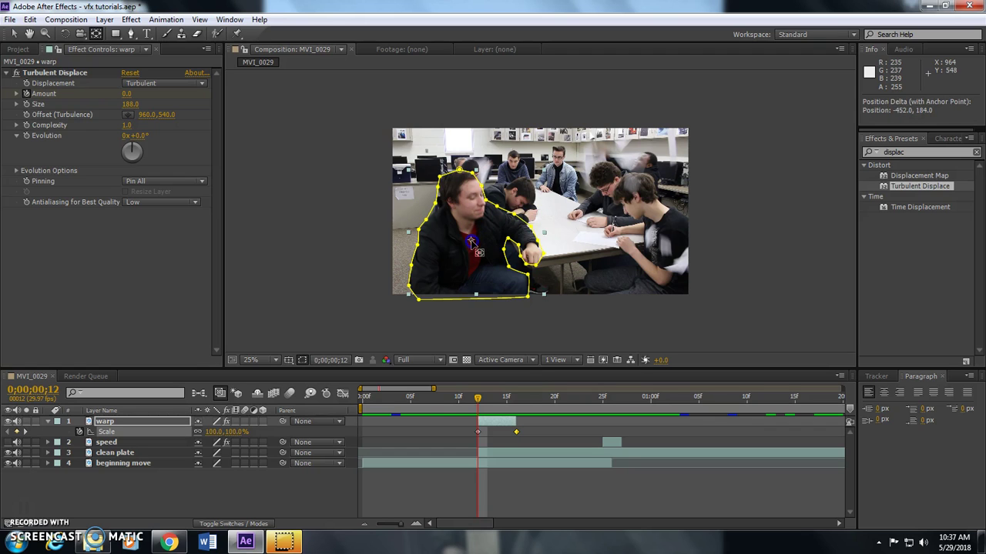
drag(471, 244, 471, 241)
click(512, 382)
mouse_move(478, 401)
mouse_down()
mouse_move(519, 398)
mouse_move(477, 399)
mouse_move(517, 400)
mouse_move(479, 406)
mouse_up()
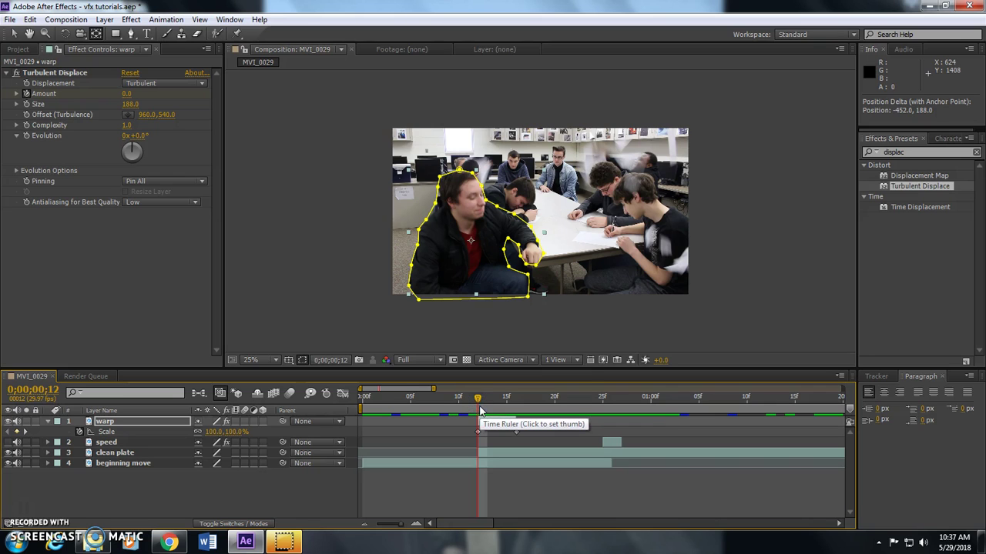
Create a black 1920 x 1080 px solid layer named "lens"
click(104, 19)
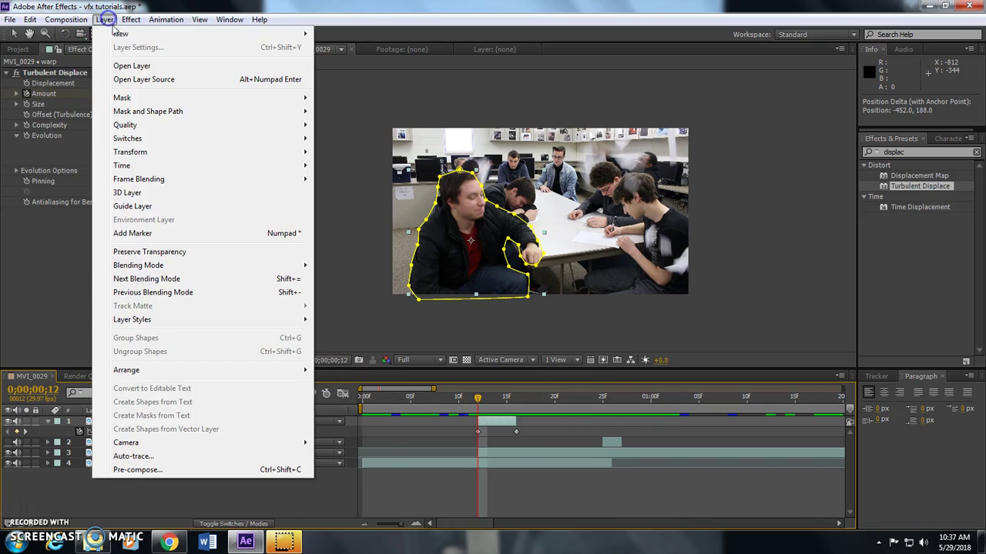
mouse_move(154, 33)
click(380, 51)
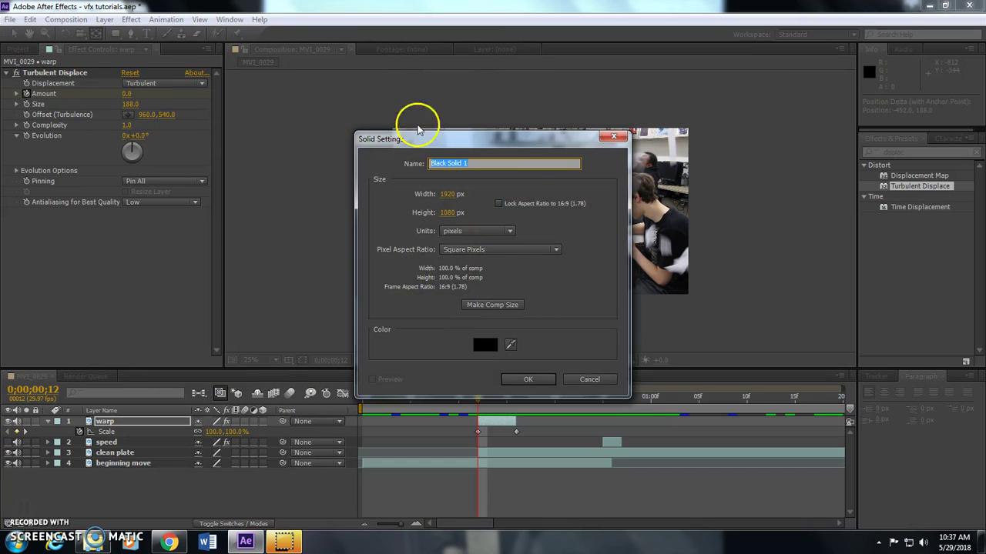
text(len)
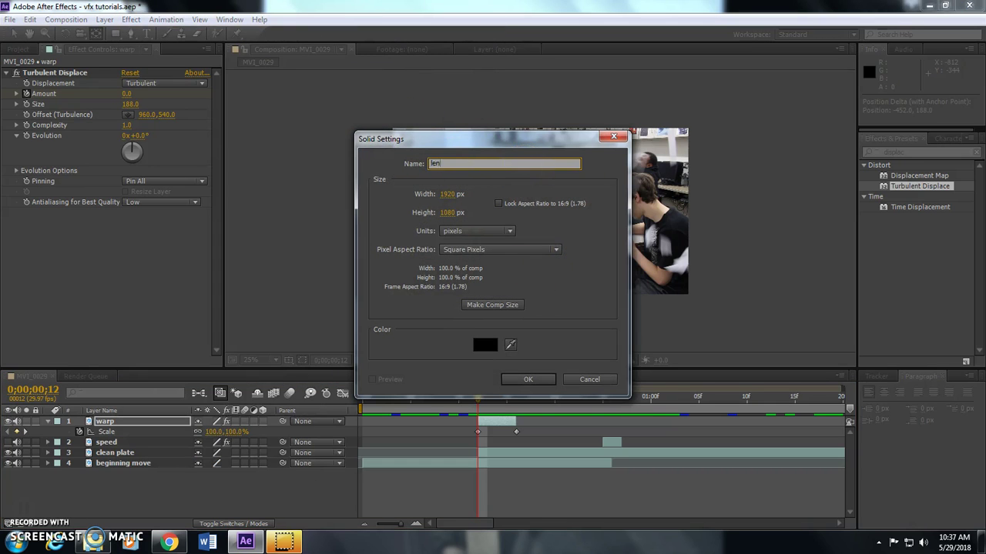
text(s)
key(Return)
Search the effects for "lens" and apply Lens Flare to the "lens" solid
click(918, 150)
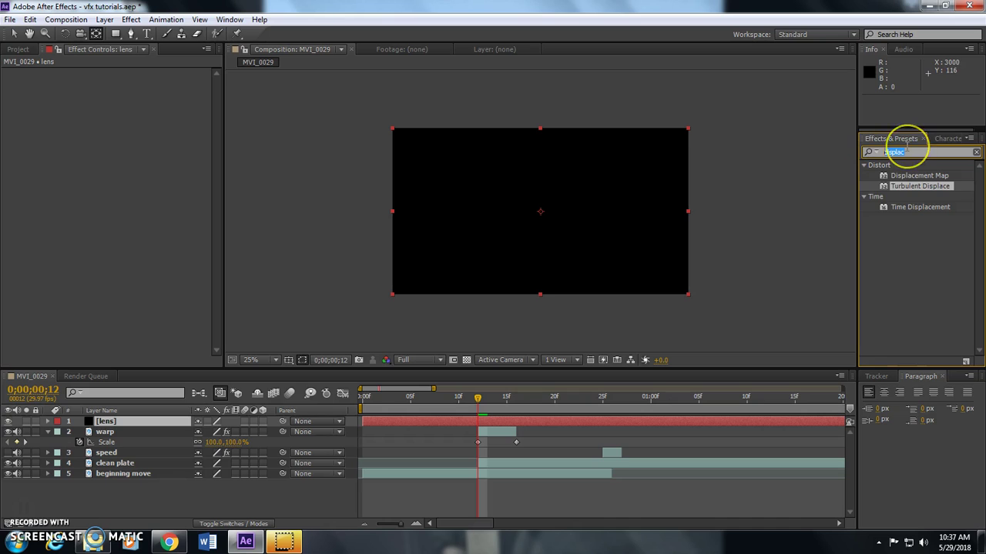
text(lens)
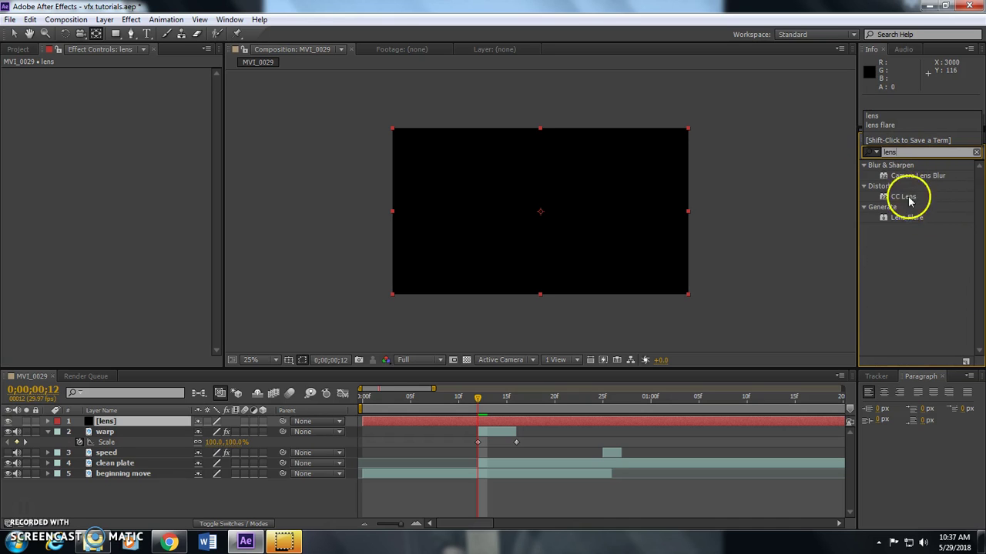
drag(887, 222, 600, 237)
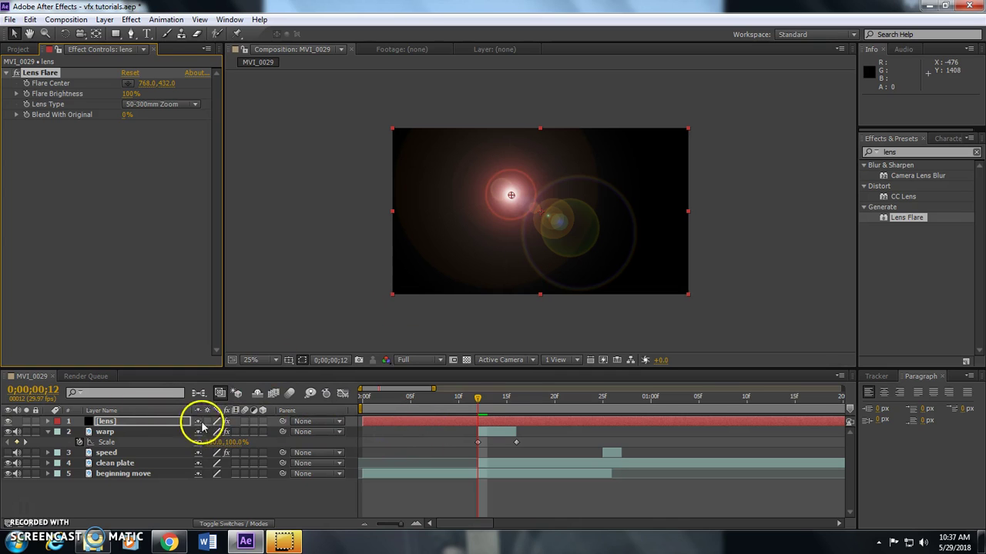
Set the "lens" layer's blending mode to Add
click(110, 422)
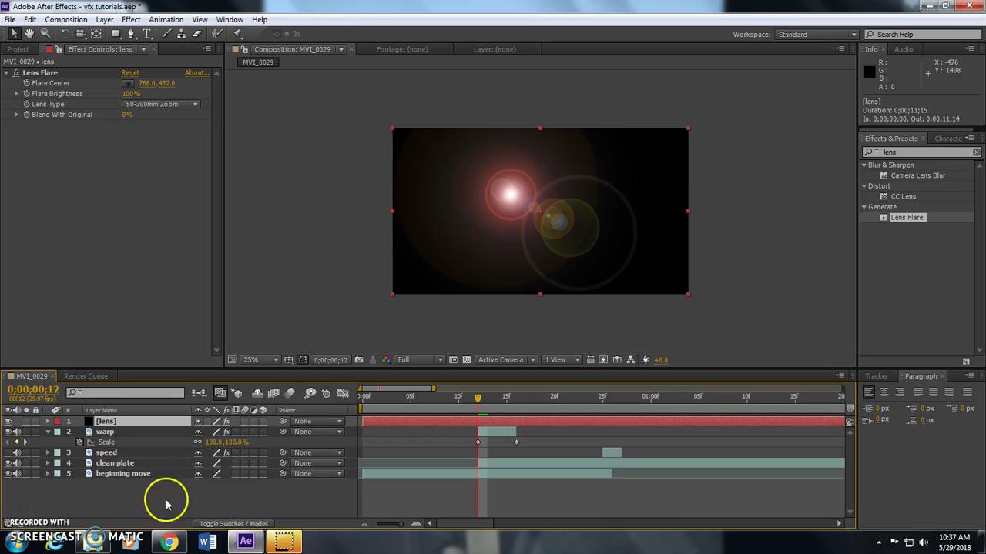
click(239, 524)
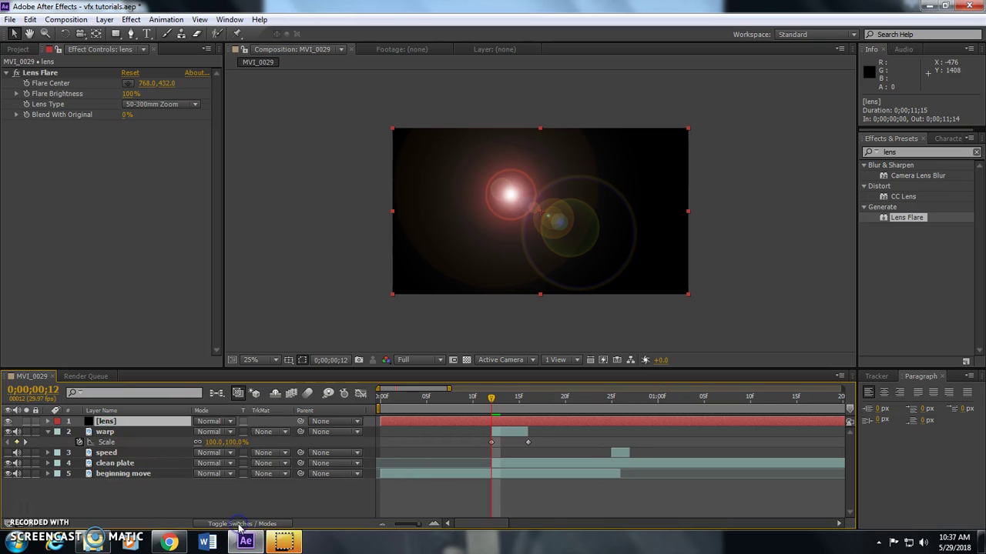
click(222, 422)
click(261, 189)
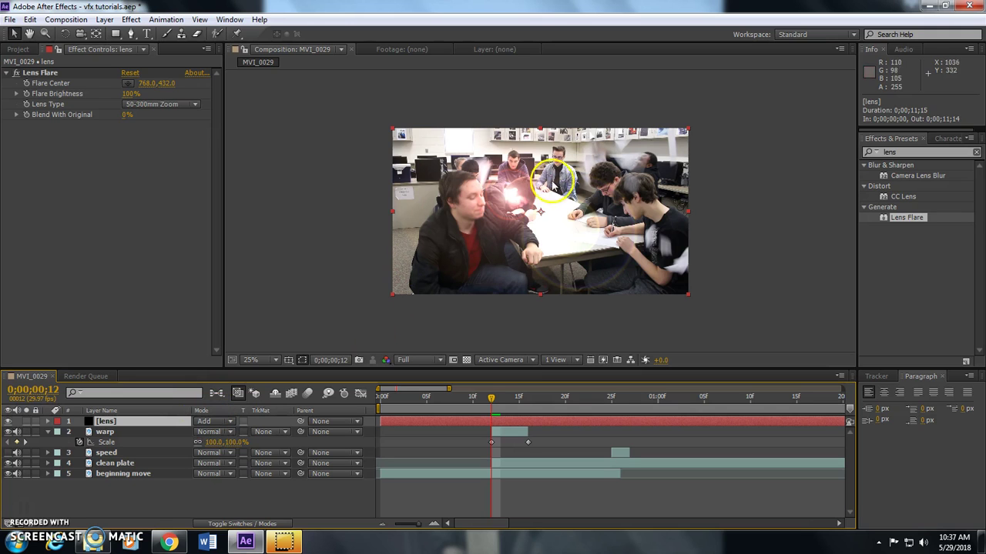
Place the Flare Center on the man's chest at 500, 720 and keyframe the Flare Brightness at 0% at 0;00;00;12
click(128, 83)
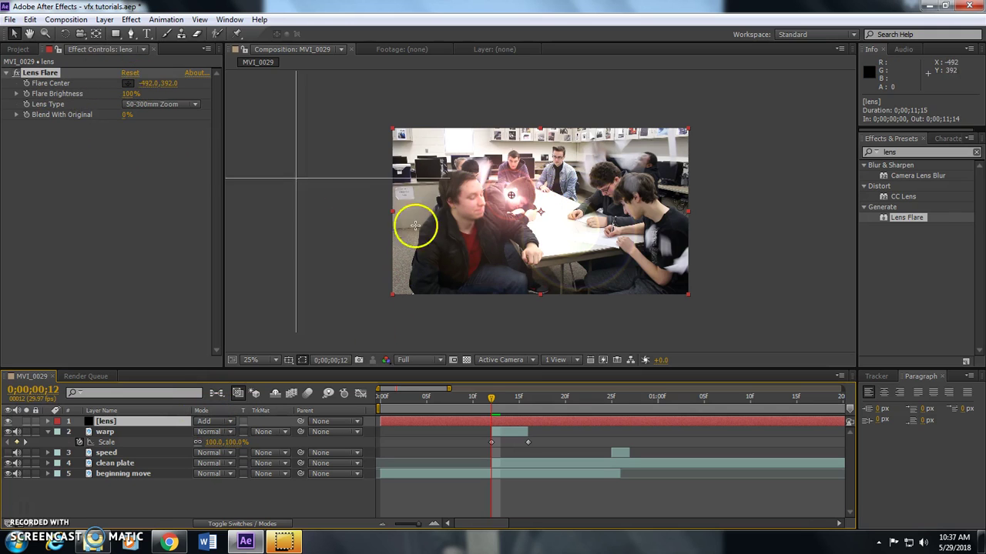
click(469, 239)
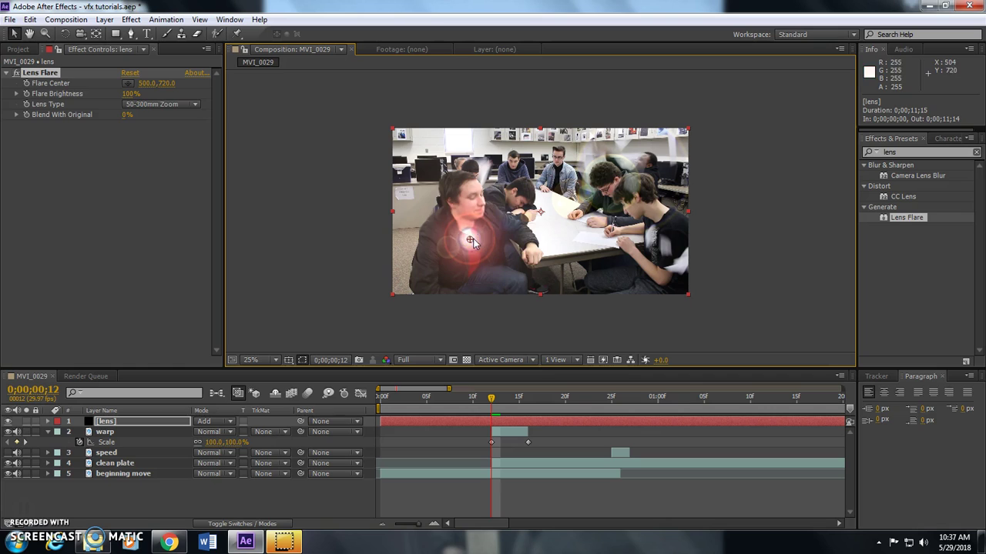
drag(131, 93, 29, 103)
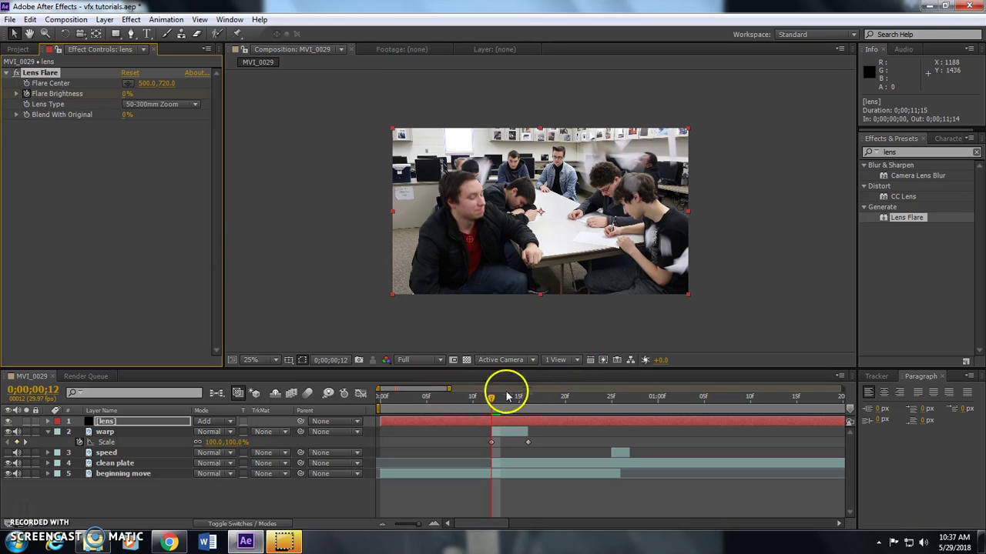
Keyframe the Flare Brightness at 177% at 0;00;00;16 and at 0% at 0;00;00;18, and return the current time to 0;00;00;12
drag(518, 399, 530, 399)
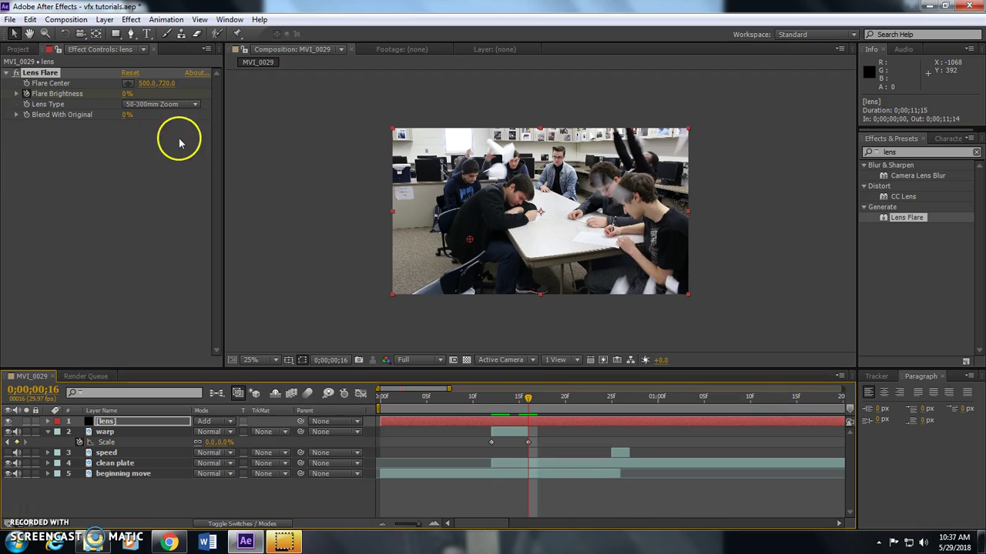
drag(127, 93, 242, 100)
click(527, 408)
drag(528, 408, 547, 405)
click(132, 94)
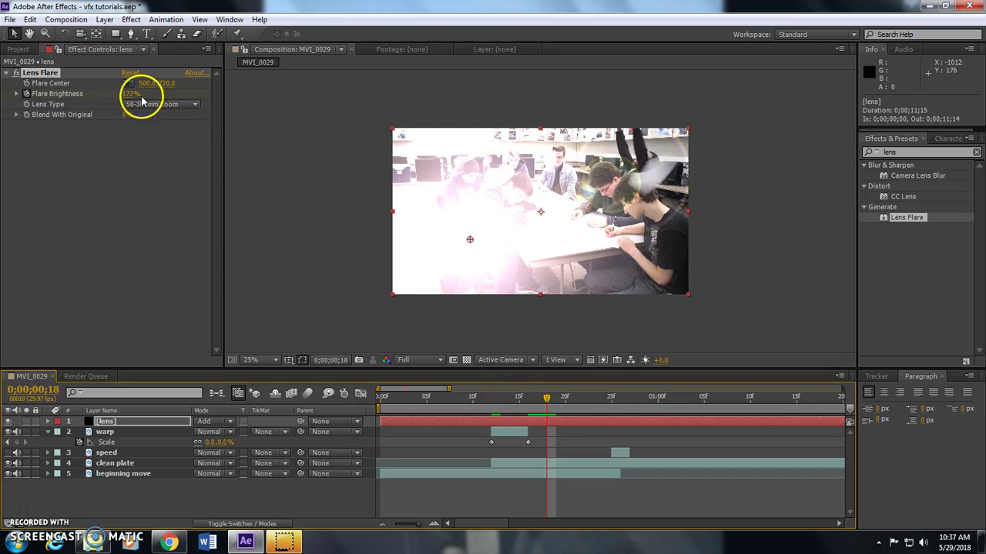
text(0)
key(Return)
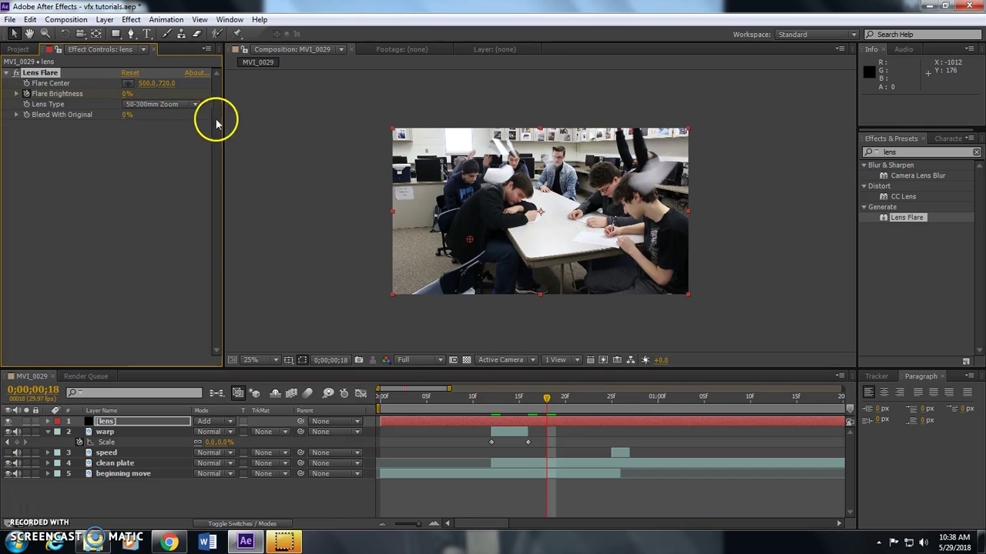
mouse_move(493, 397)
mouse_down()
mouse_move(484, 401)
mouse_move(554, 397)
mouse_move(490, 397)
mouse_up()
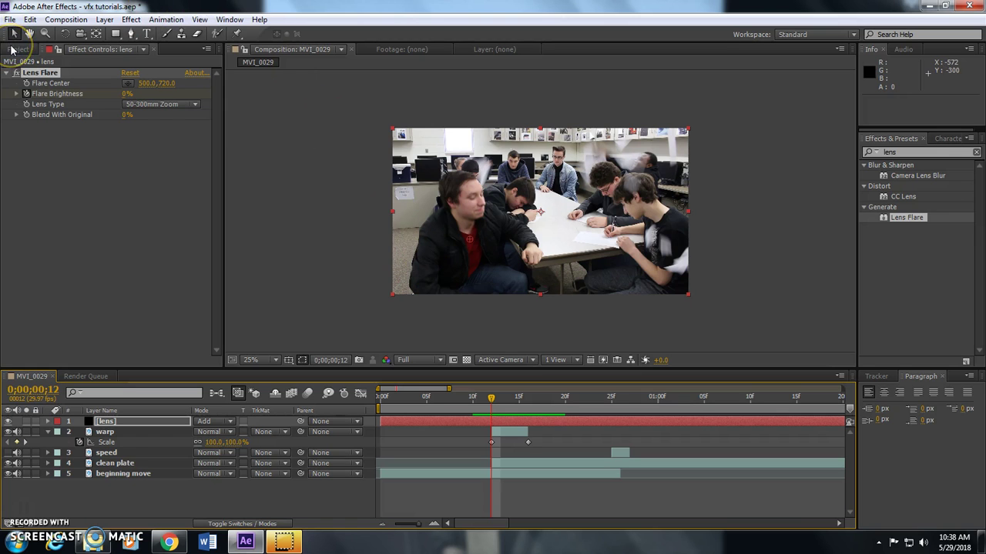
Switch to the Windows Explorer window on the desktop and go back to the "vfx" folder
click(929, 6)
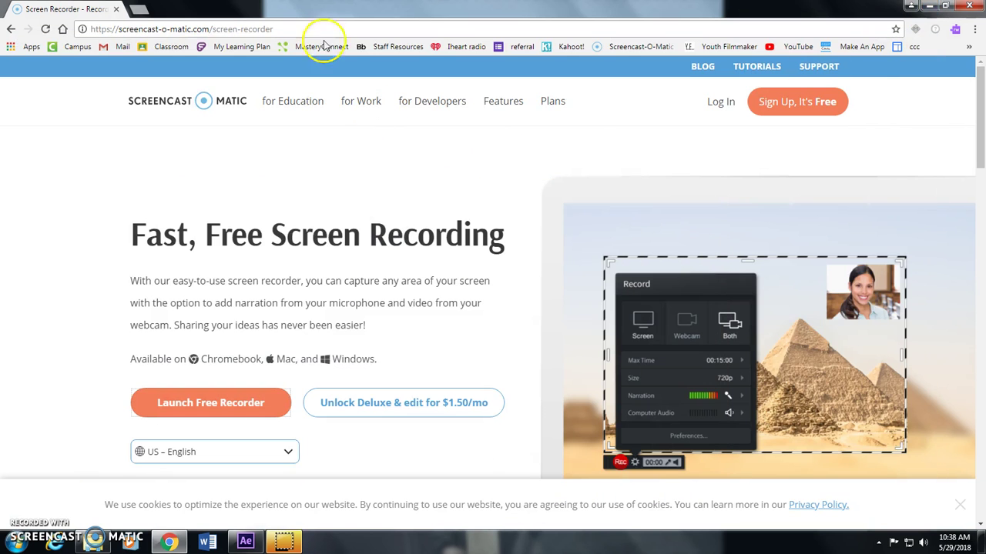
click(931, 7)
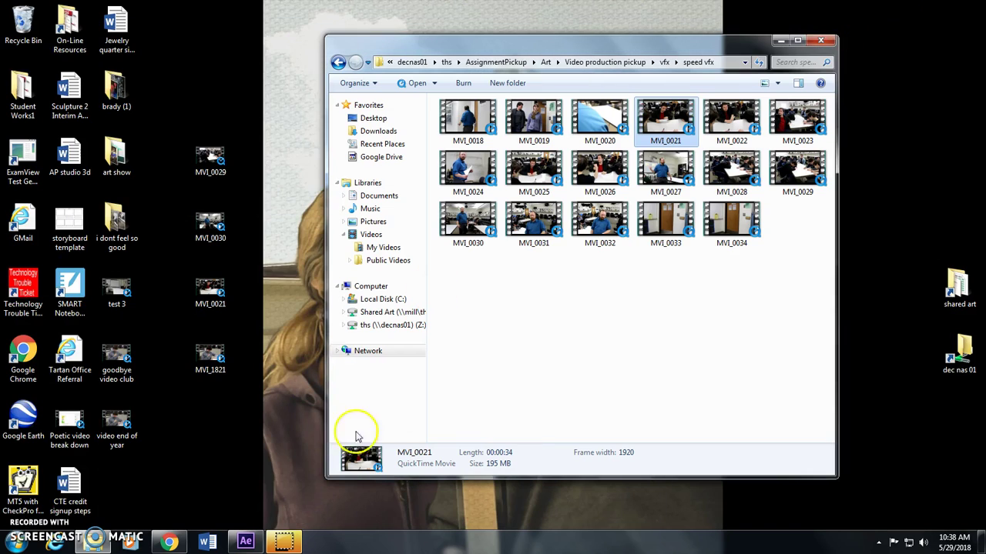
click(338, 63)
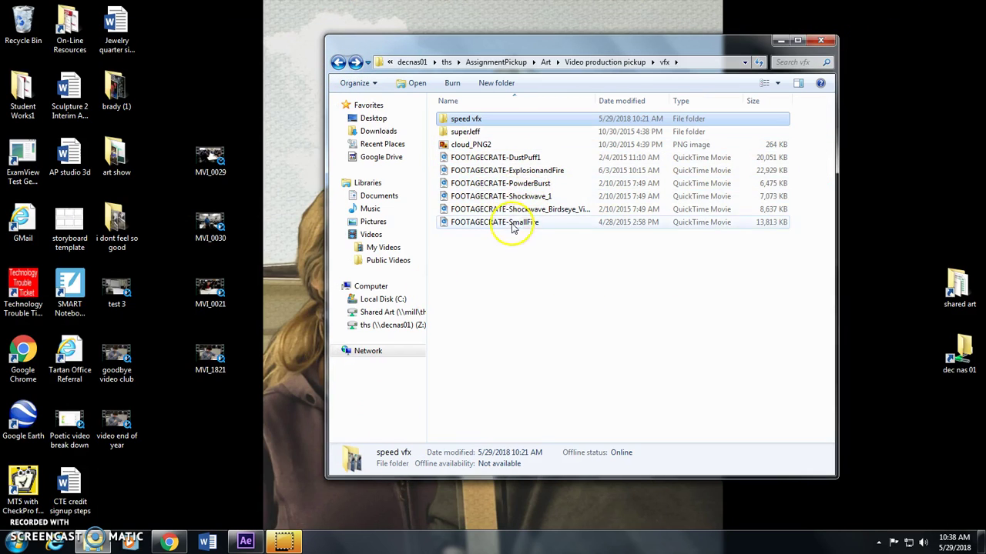
Copy the FOOTAGECRATE-DustPuff1 movie from the "vfx" folder to the Desktop
click(453, 185)
click(447, 186)
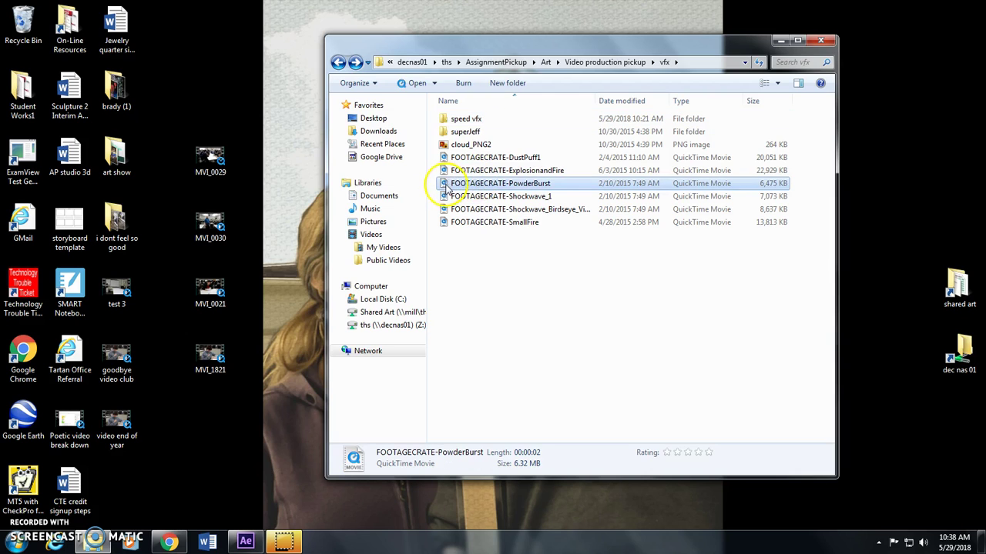
click(442, 158)
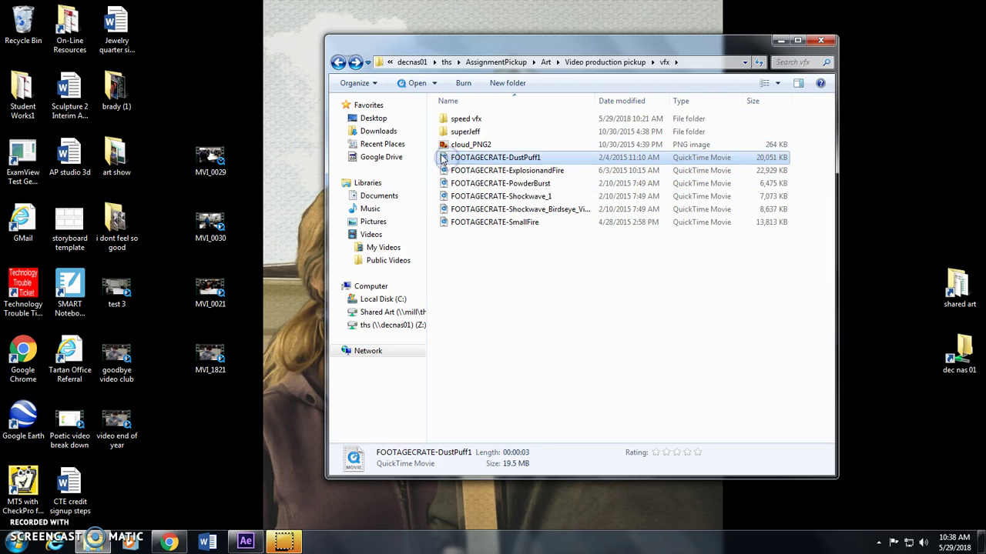
click(308, 137)
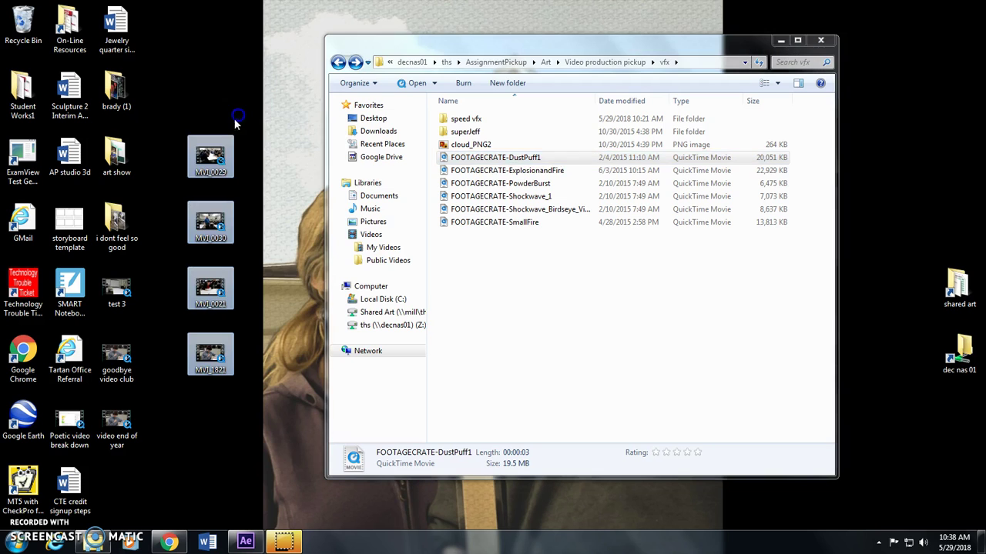
click(282, 270)
key(ctrl+v)
click(308, 383)
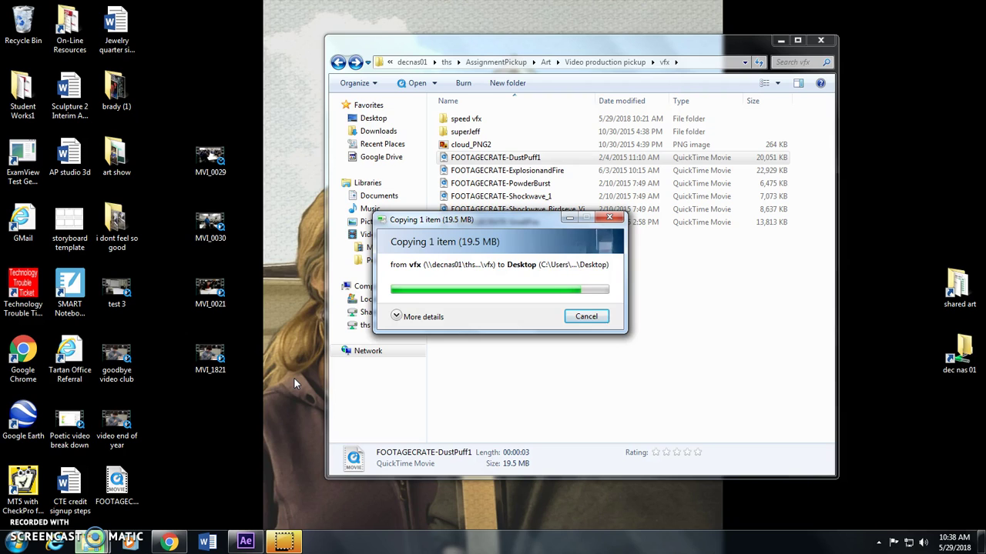
Import FOOTAGECRATE-DustPuff1 from the Desktop into the After Effects project
drag(258, 119, 16, 52)
click(930, 7)
drag(257, 88, 95, 264)
Add the FOOTAGECRATE-DustPuff1 clip to the composition as the uppermost layer, enlarge it and position the smoke over the man's chest
drag(77, 160, 470, 239)
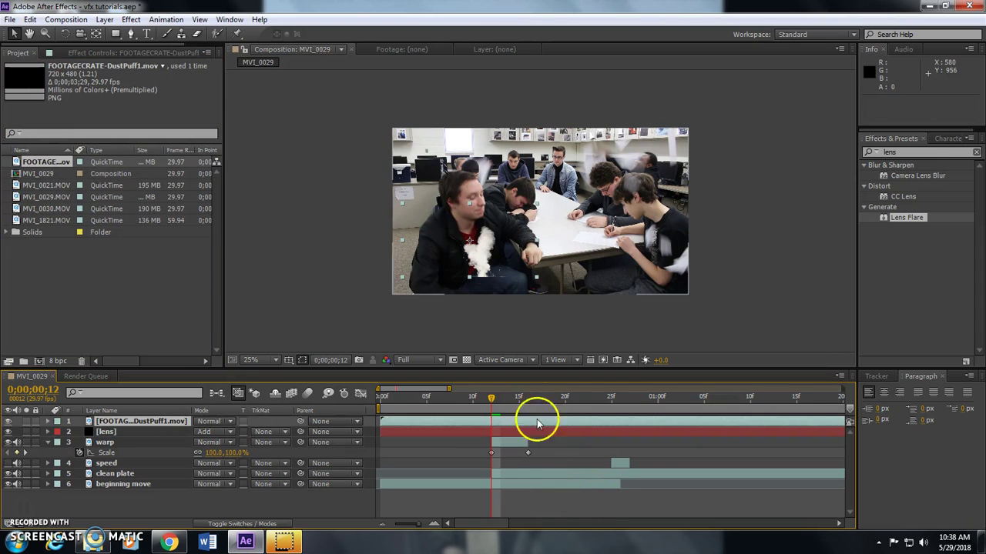
drag(536, 277, 491, 232)
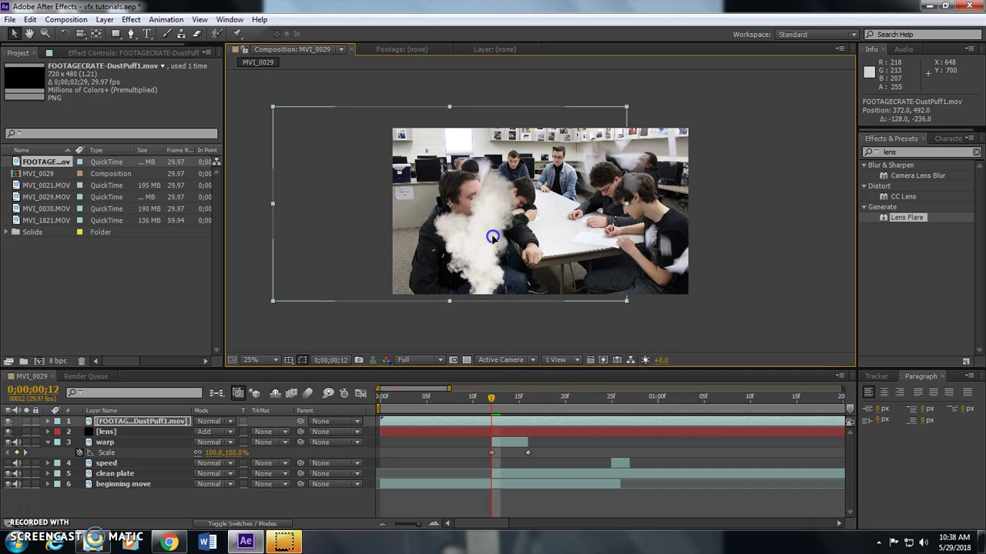
Shift the dust puff clip to start at 0;00;00;12, where the warp layer begins, and preview the composition
drag(395, 420, 473, 400)
key(space)
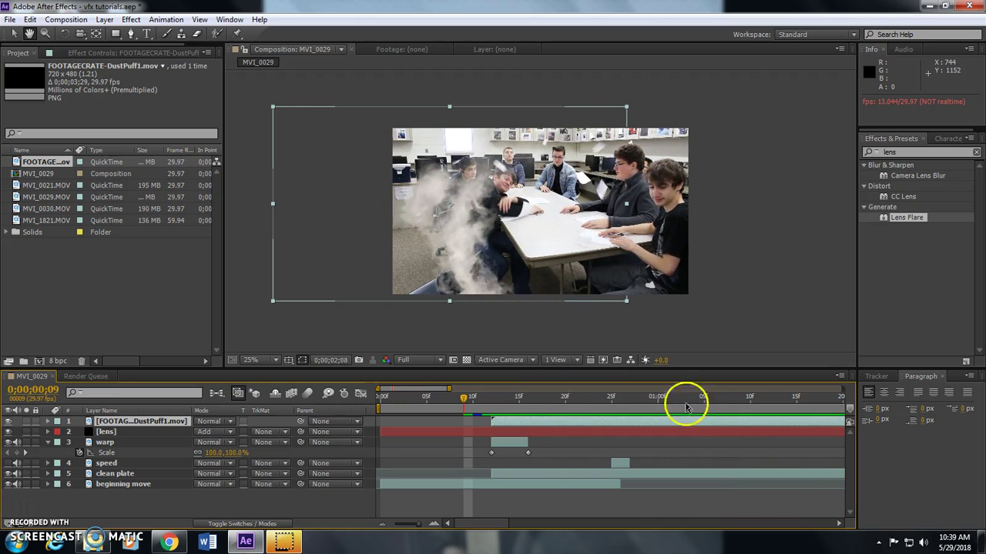
Show the whole composition in the timeline and end the work area at the dust puff clip's end, 0;00;04;10
drag(447, 391, 978, 389)
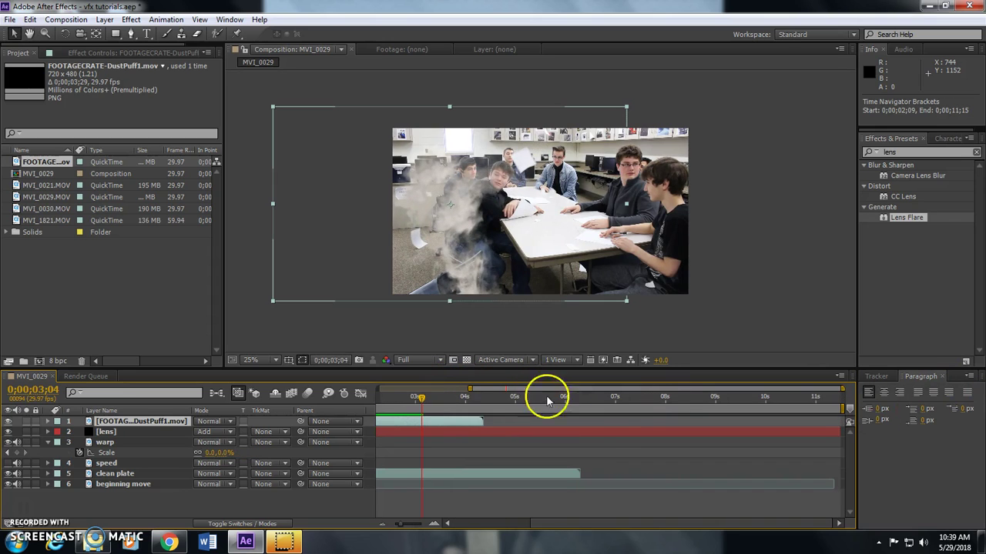
drag(469, 390, 352, 436)
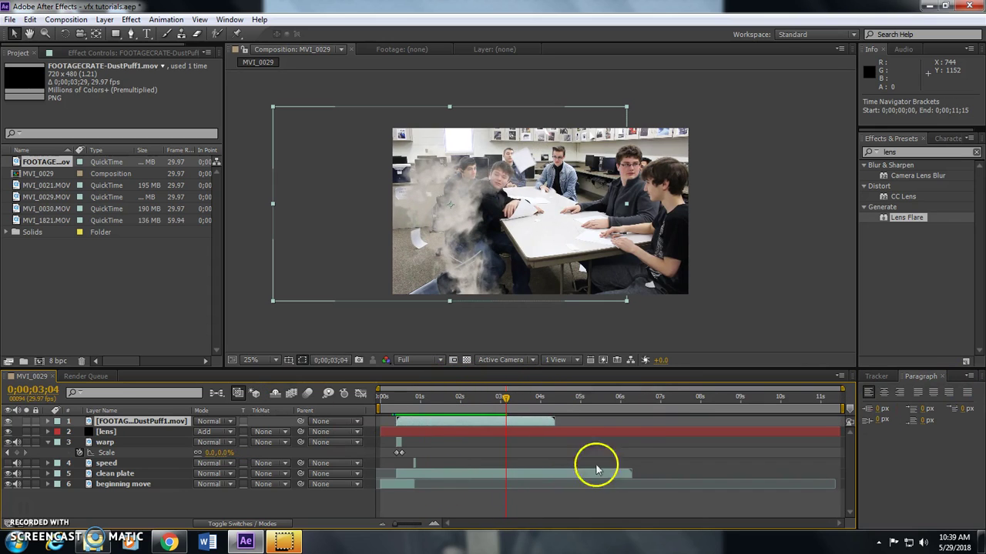
drag(847, 408, 556, 428)
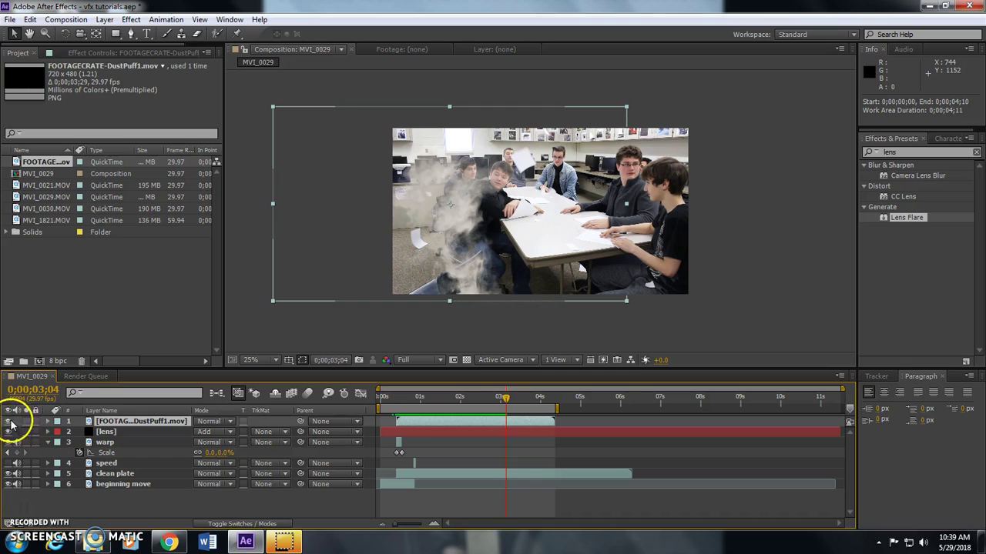
Scrub through the vanishing moment, hide the dust puff, lens and warp layers, and review the plain cut around 0;00;00;12
drag(440, 398, 383, 398)
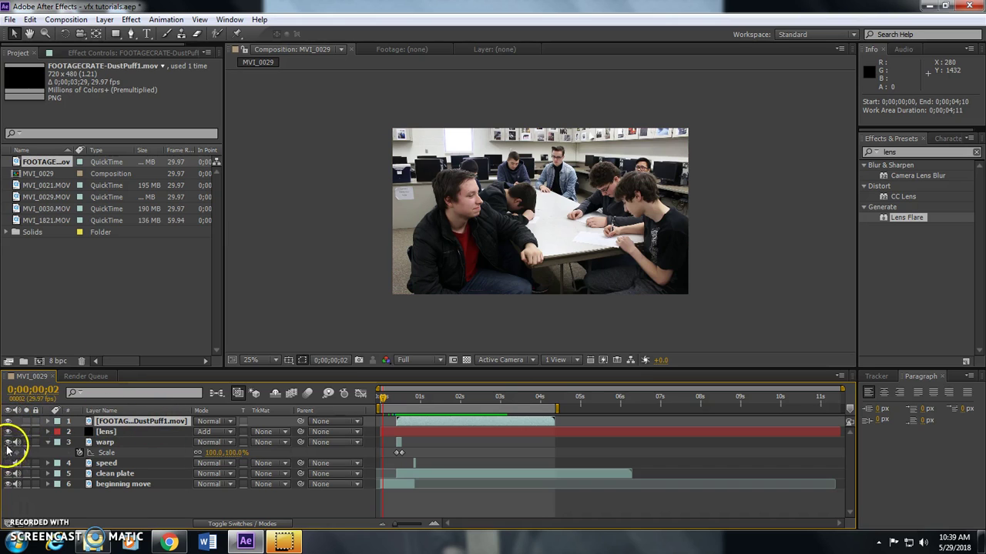
click(399, 401)
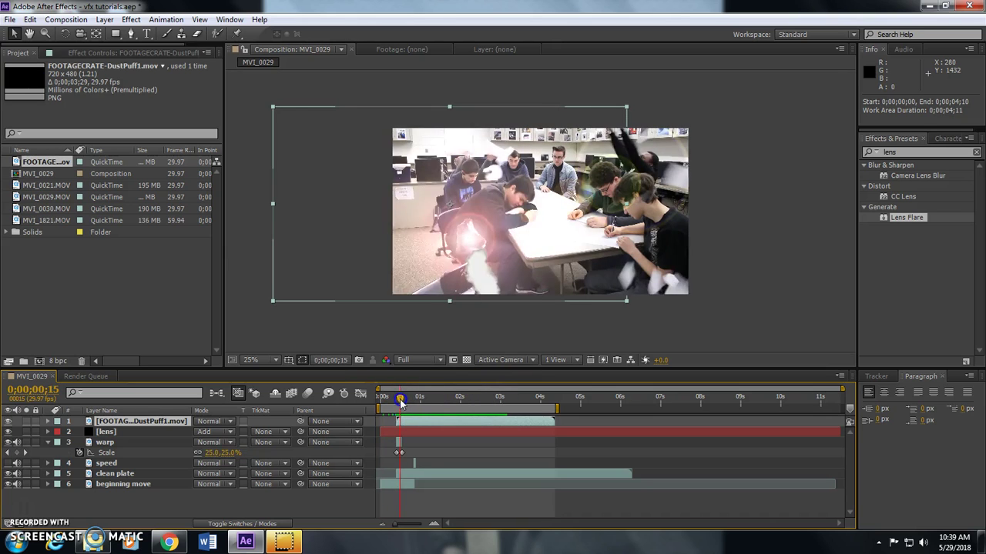
click(8, 421)
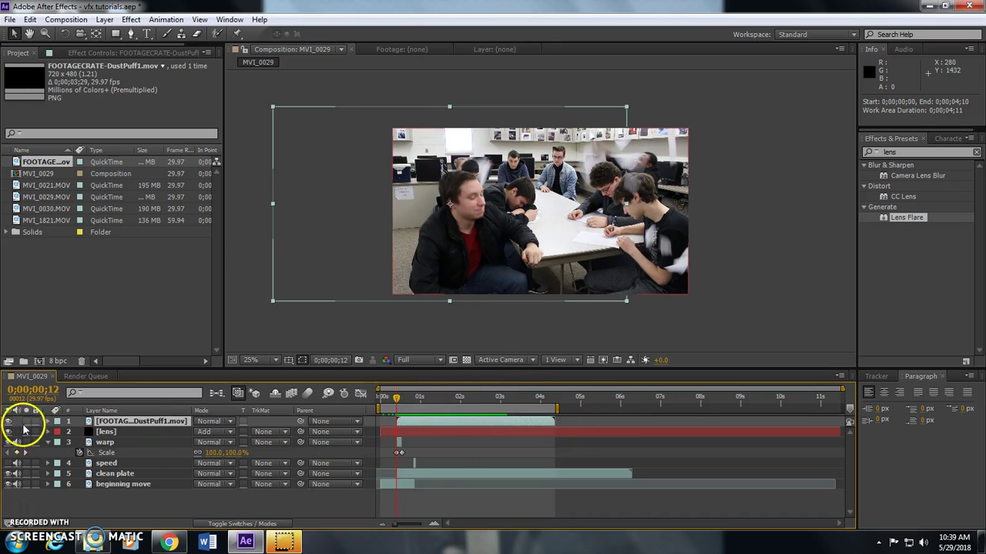
click(385, 401)
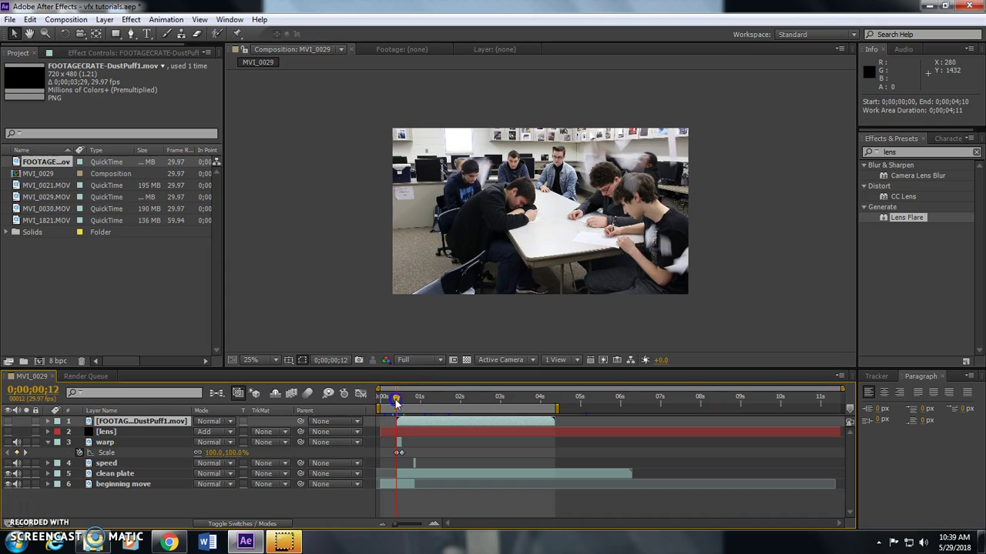
mouse_move(392, 403)
mouse_down()
mouse_move(411, 402)
mouse_move(397, 400)
mouse_up()
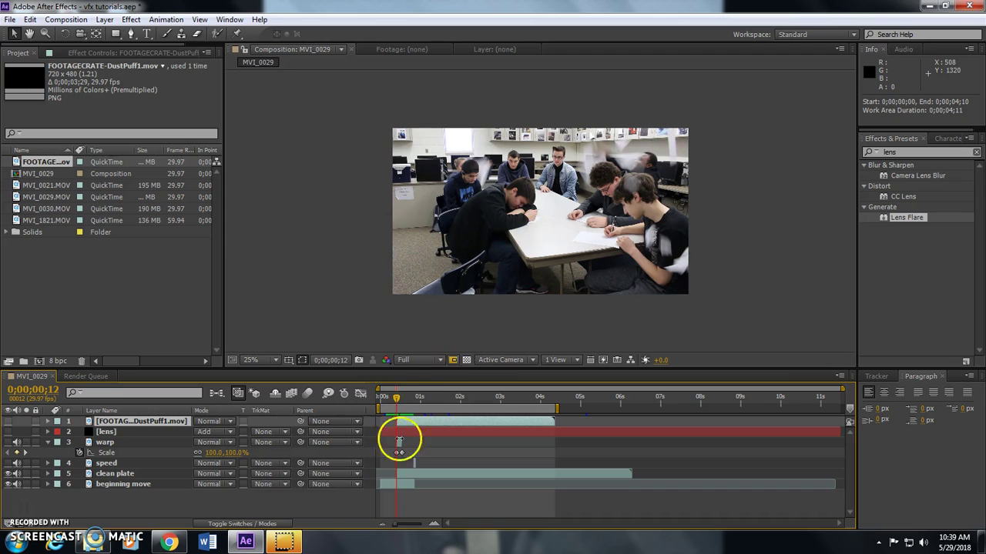
click(393, 400)
drag(393, 400, 396, 397)
Make the warp layer visible again and scrub across the cut at 0;00;00;12
click(13, 440)
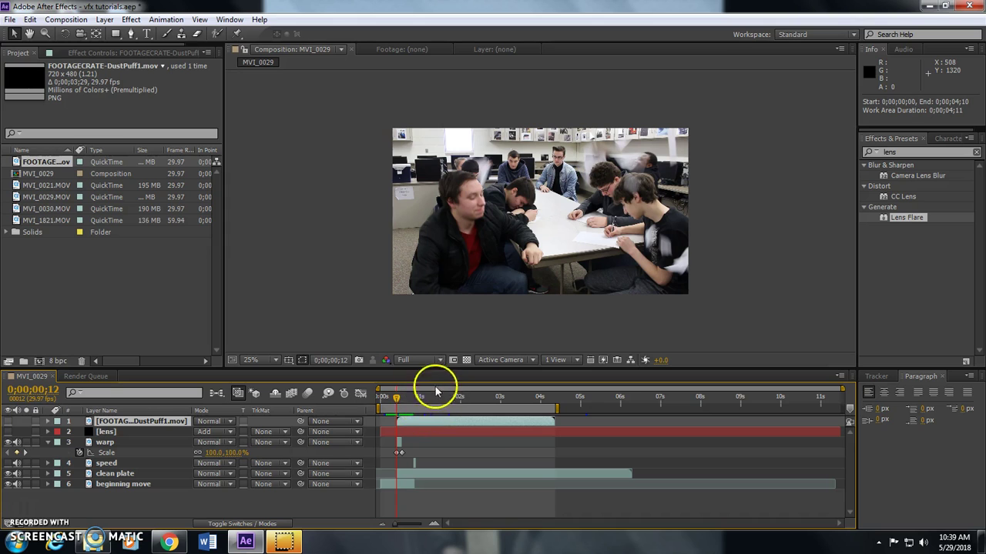
click(391, 399)
mouse_move(391, 400)
mouse_down()
mouse_move(404, 398)
mouse_move(394, 391)
mouse_up()
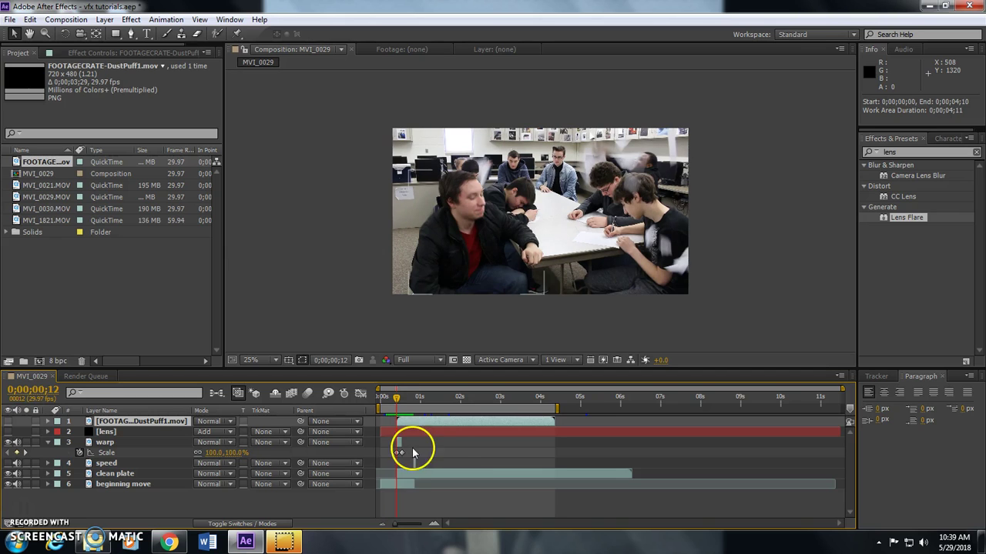